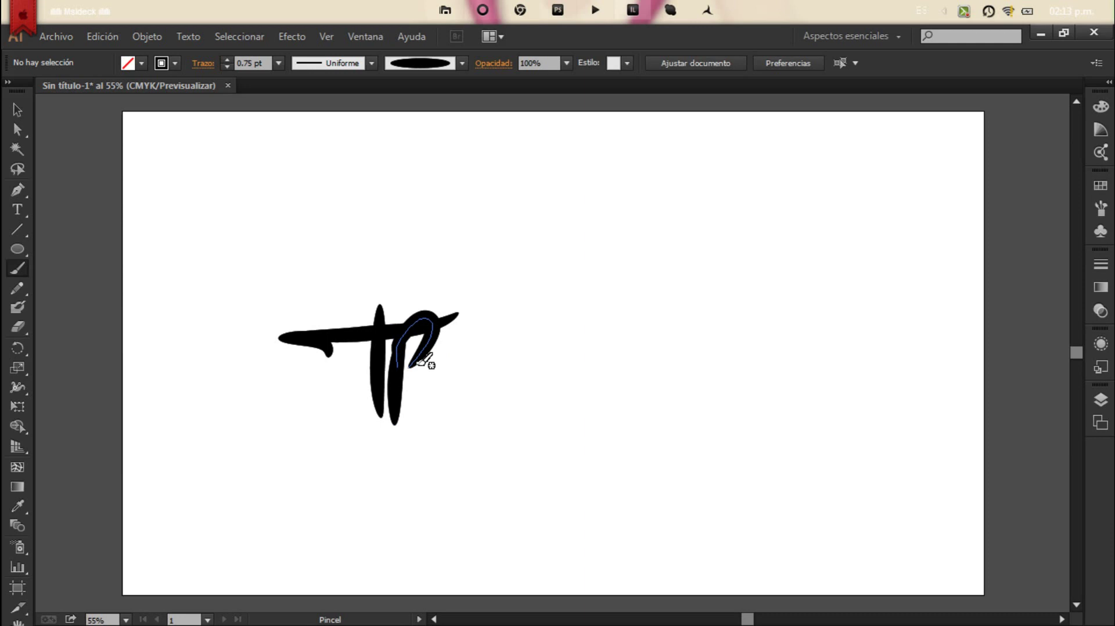
- Finish the last TRACZ brush stroke and export the artwork via Guardar para Web
drag(420, 363, 402, 367)
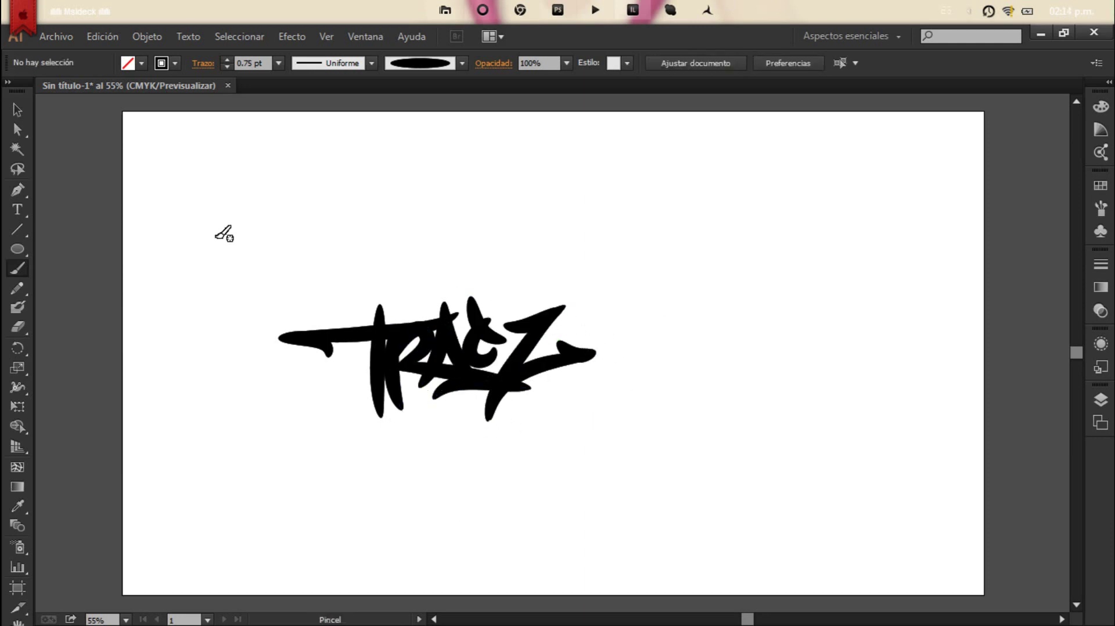
key(ctrl+a)
click(56, 36)
click(168, 211)
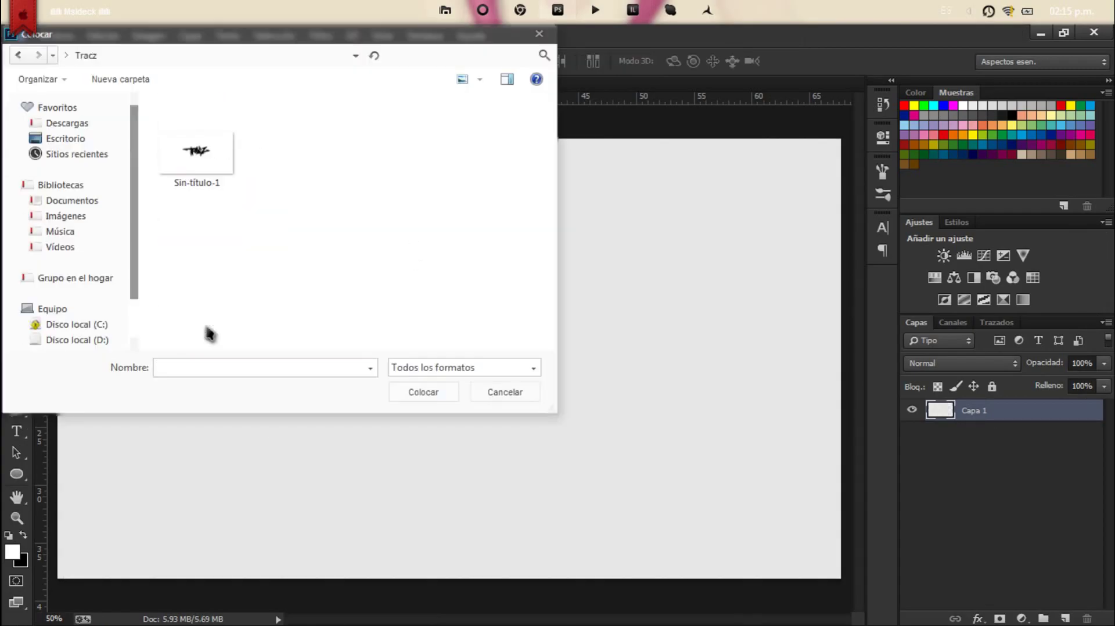
- Place the exported tag image at Luz suave blending and start pen-tracing the T
double_click(194, 170)
click(961, 363)
click(932, 254)
key(p)
scroll(381, 305, up, 3)
click(288, 377)
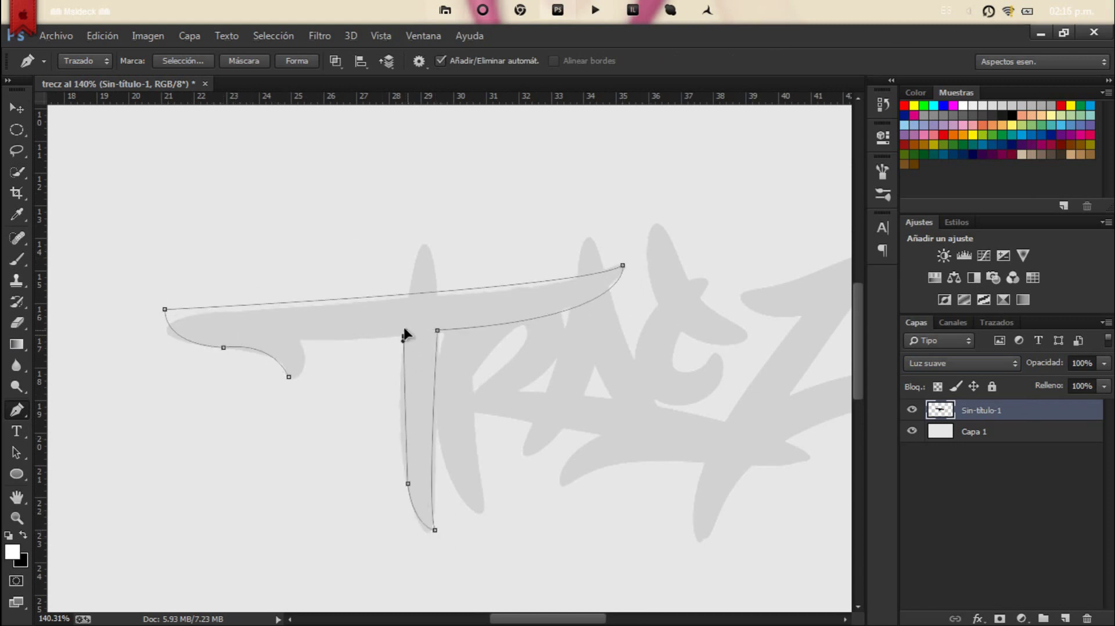
- Fill the T path solid black on a new layer and begin outlining the R
key(ctrl+shift+n)
key(Return)
right_click(436, 251)
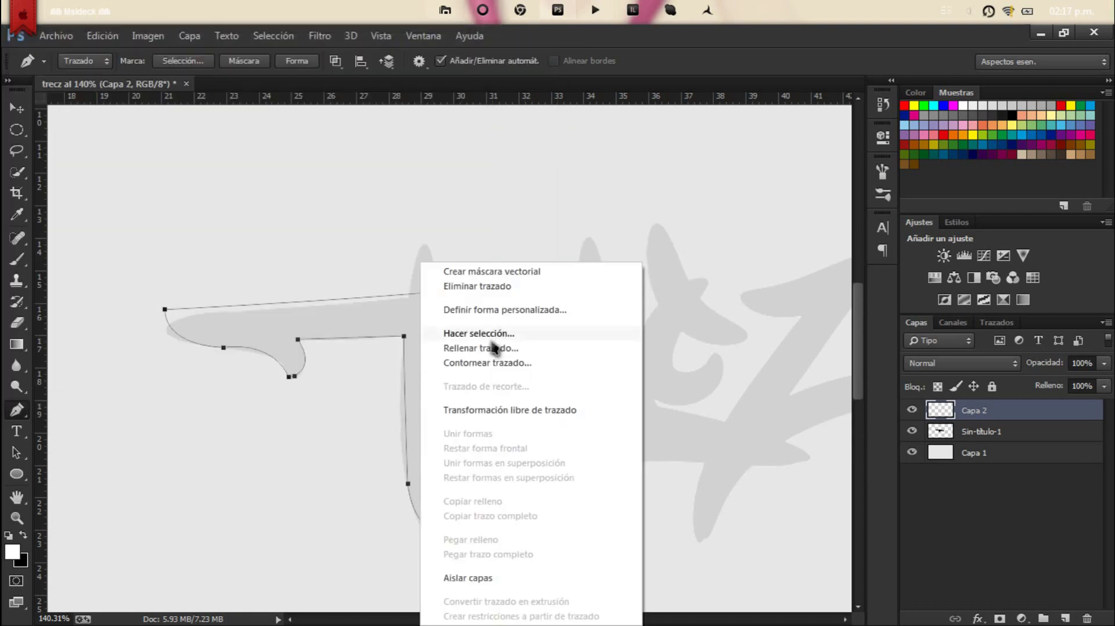
click(495, 350)
key(Return)
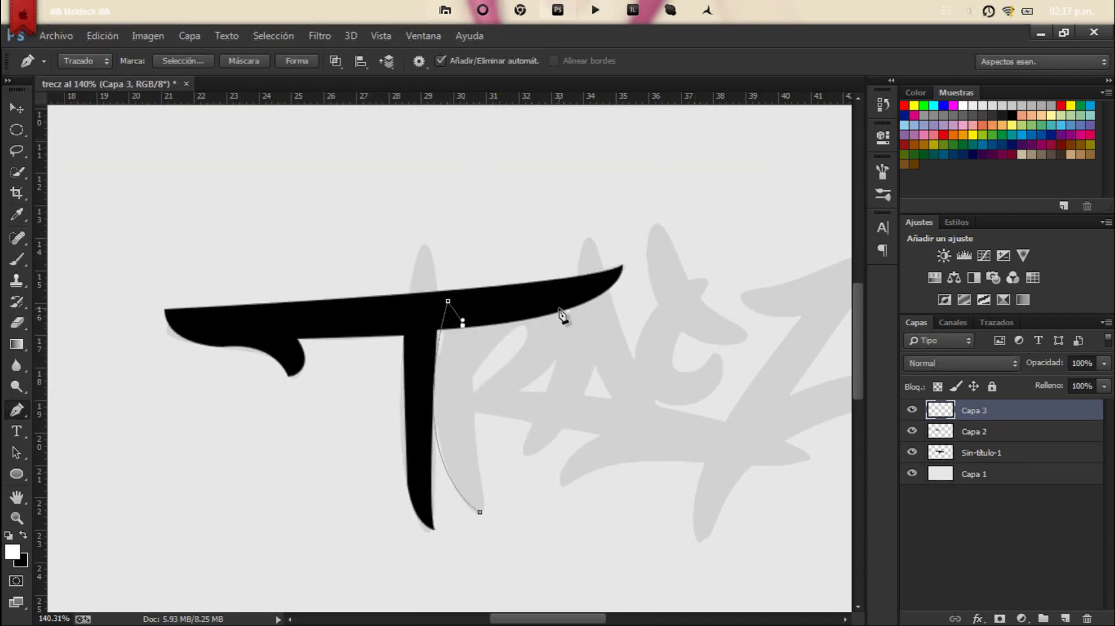
scroll(656, 418, right, 2)
drag(738, 456, 656, 403)
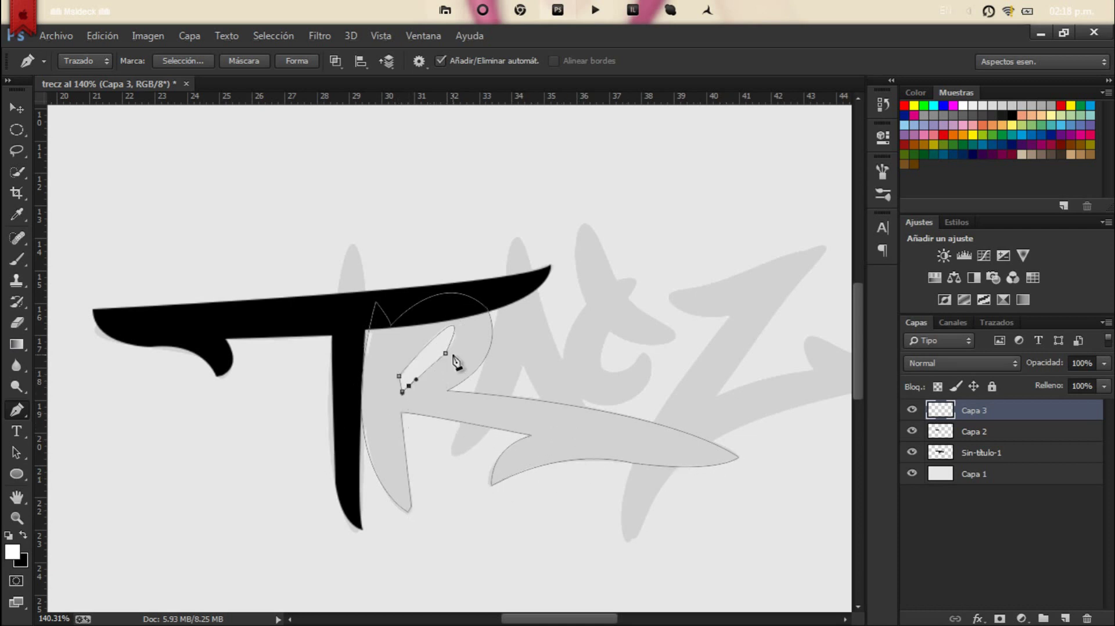
- Fill the R outline solid black, with its layer at 47% opacity
click(402, 392)
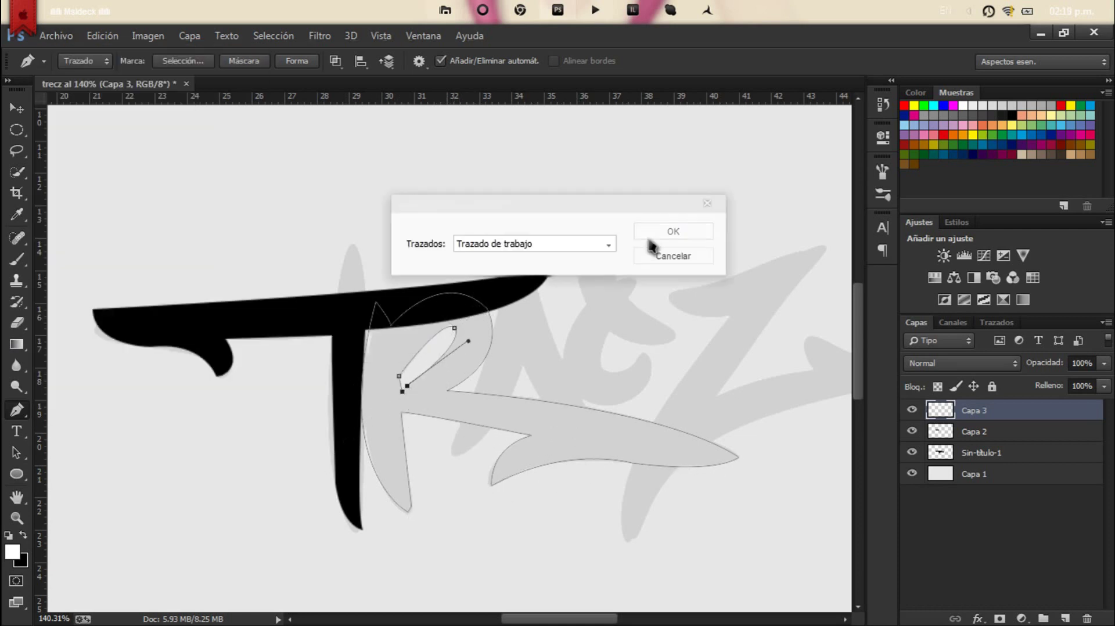
right_click(431, 200)
click(473, 278)
key(Return)
text(47)
key(Return)
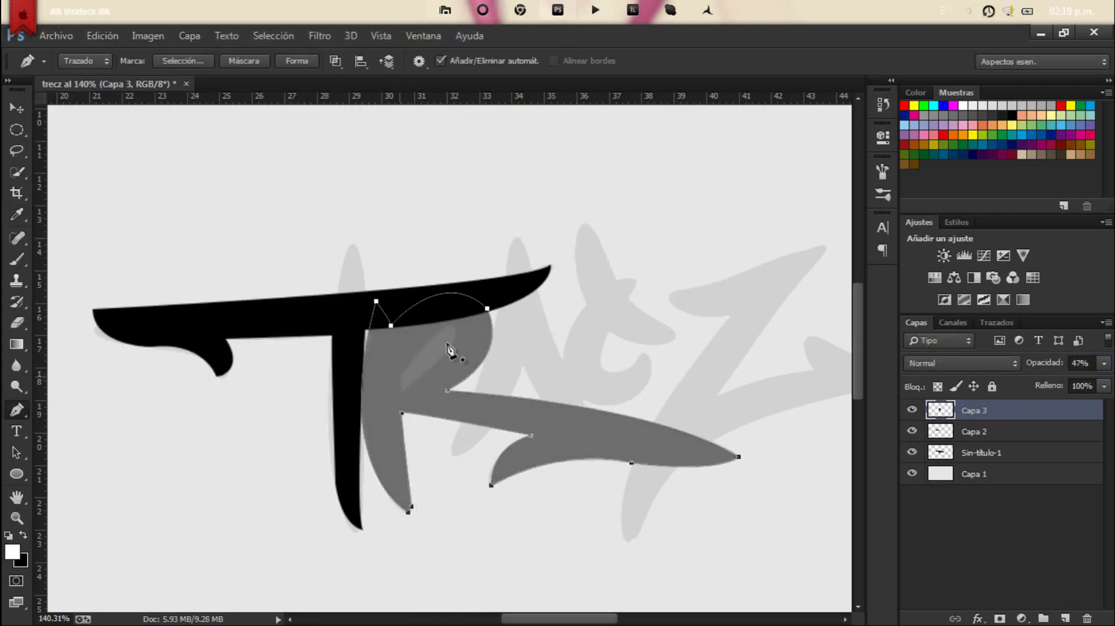
click(335, 446)
key(Return)
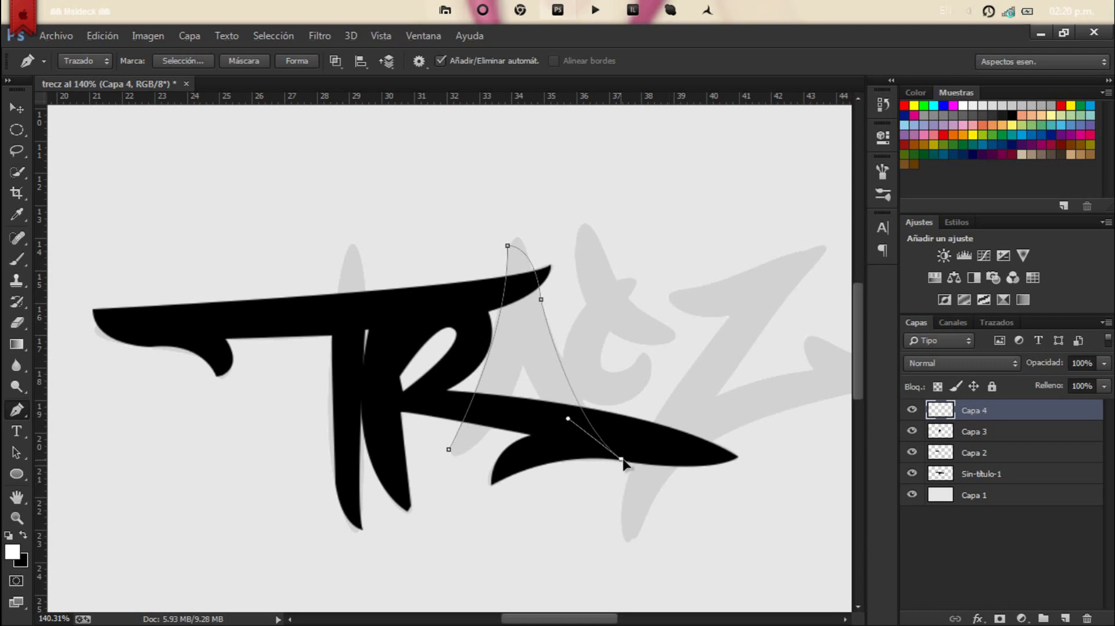
- Fill the A black, then trace the C on a new layer and fill it black
click(450, 455)
key(ctrl+Return)
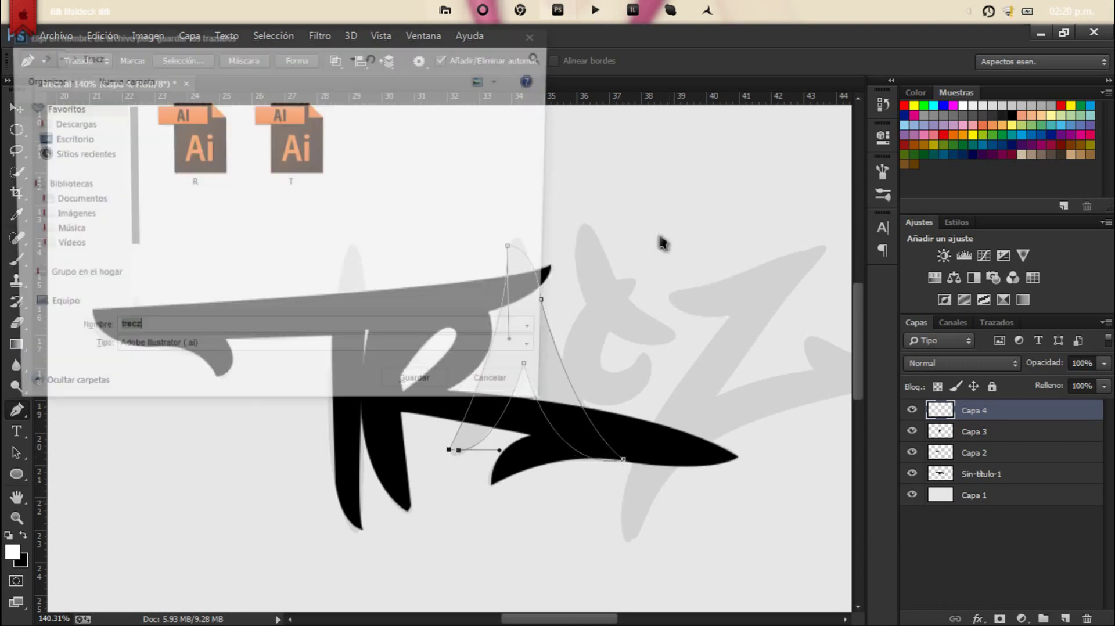
key(shift+F5)
click(709, 137)
click(520, 332)
drag(441, 225, 438, 187)
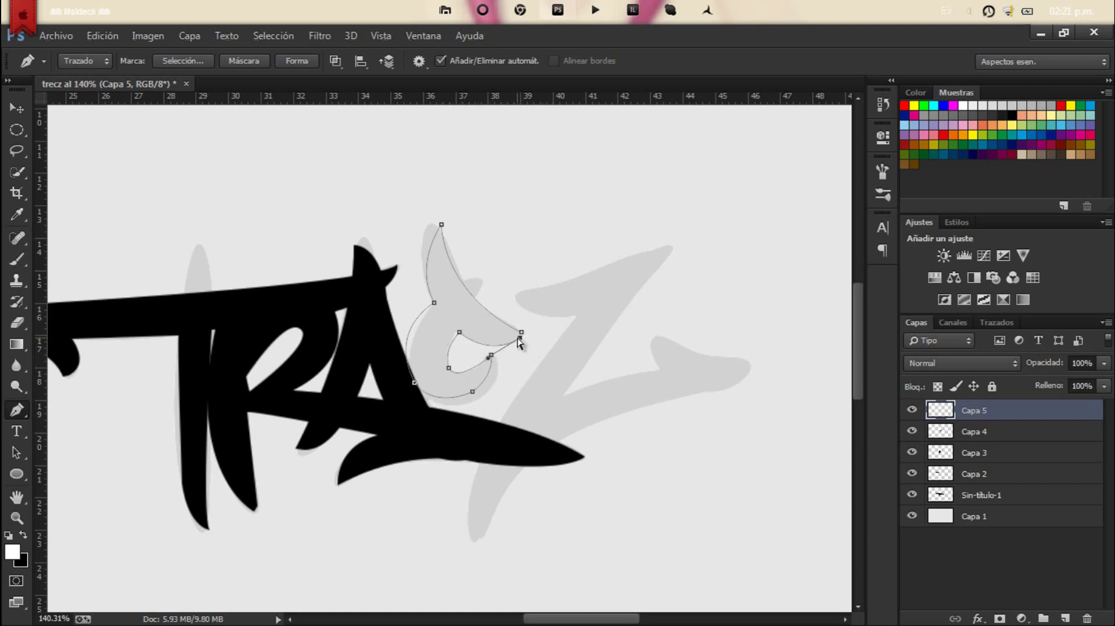
right_click(485, 328)
click(510, 358)
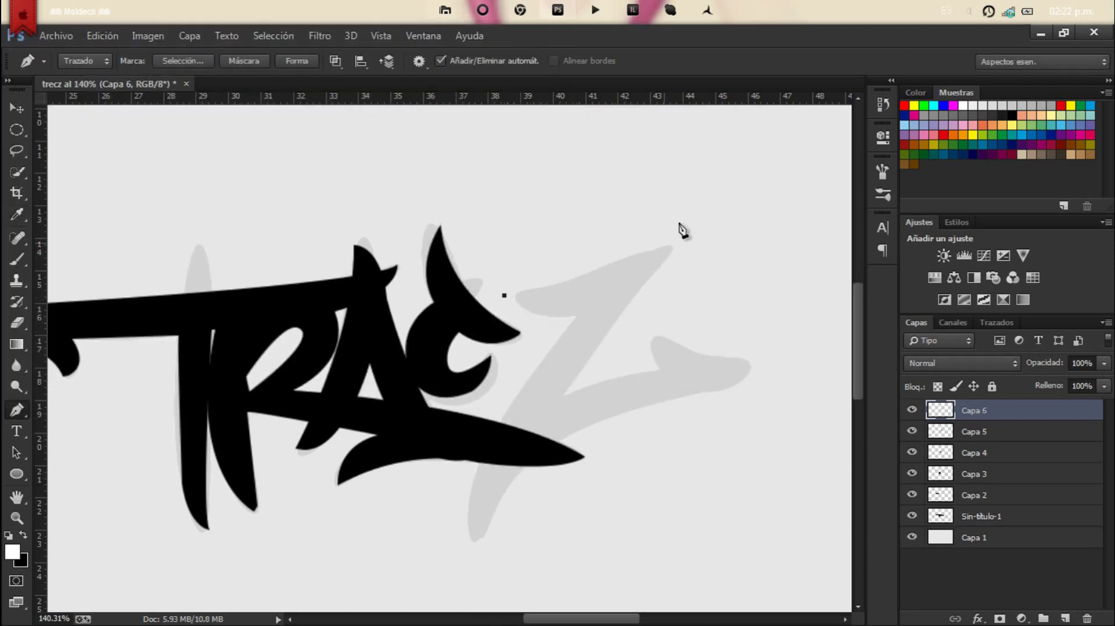
- Trace the Z outline with its curved segments
click(665, 243)
drag(596, 346, 507, 421)
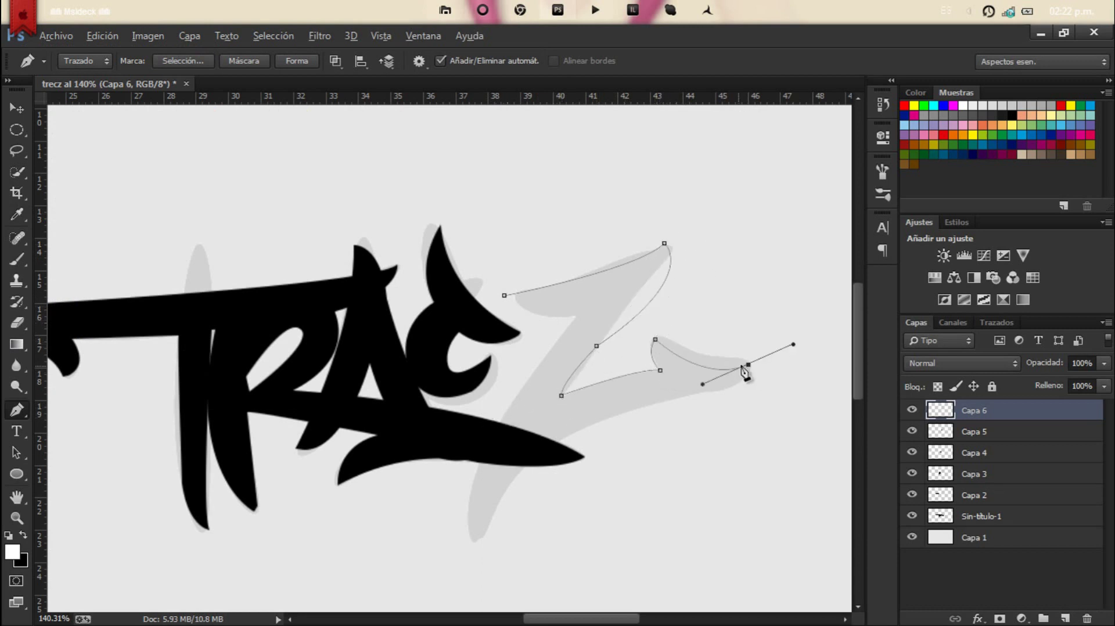
drag(489, 526, 524, 413)
scroll(528, 489, down, 2)
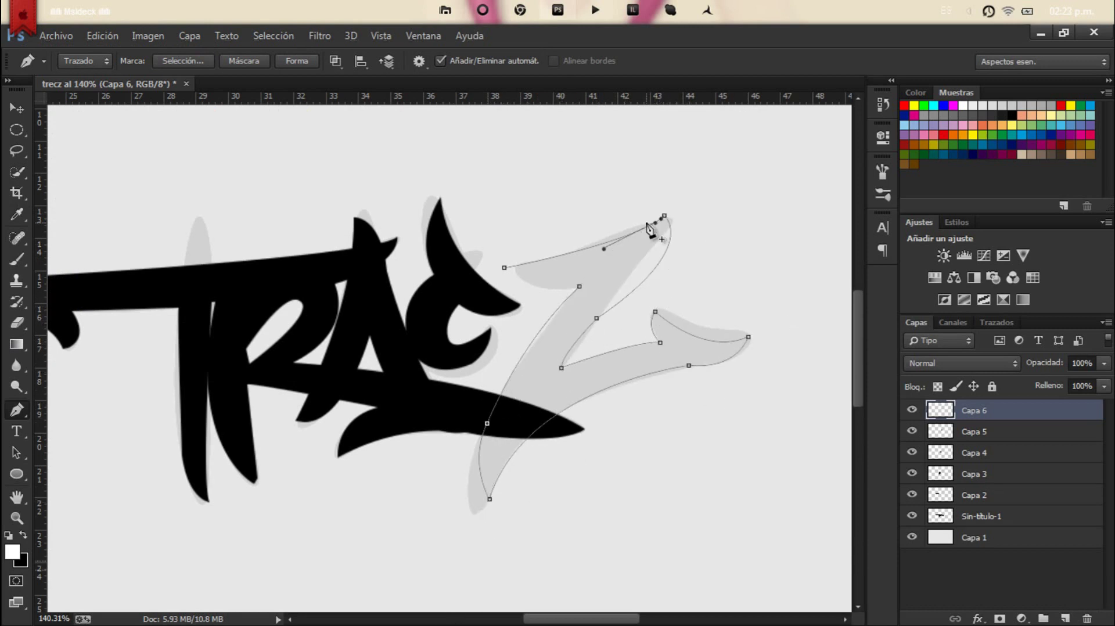
- Export the letter paths with Trazados a Illustrator, saving the Z file
click(56, 35)
click(142, 328)
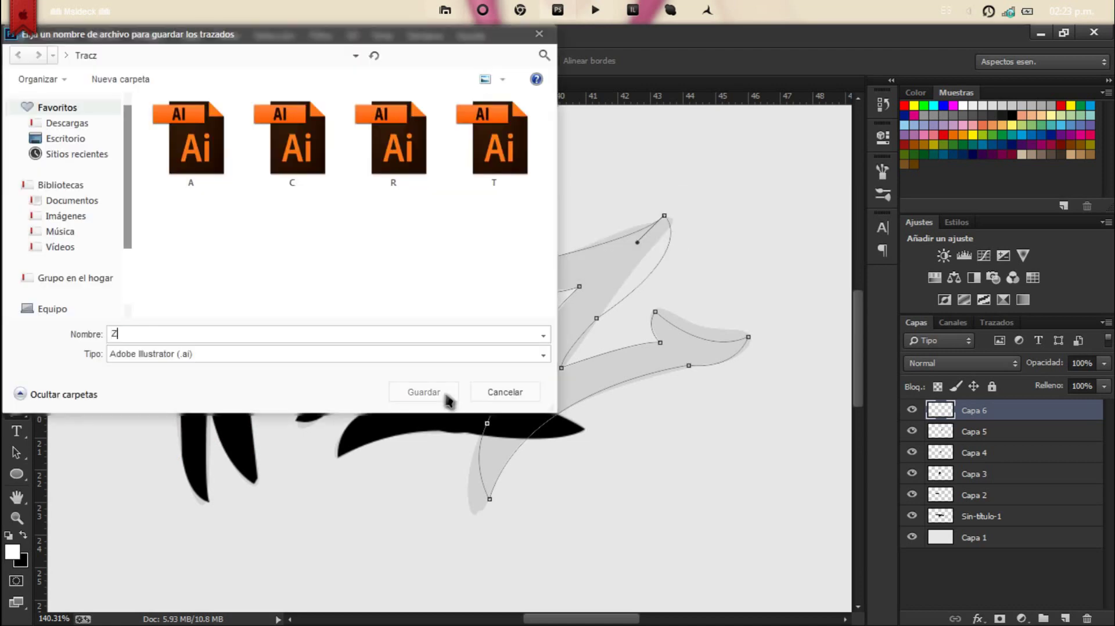
click(424, 391)
key(ctrl+0)
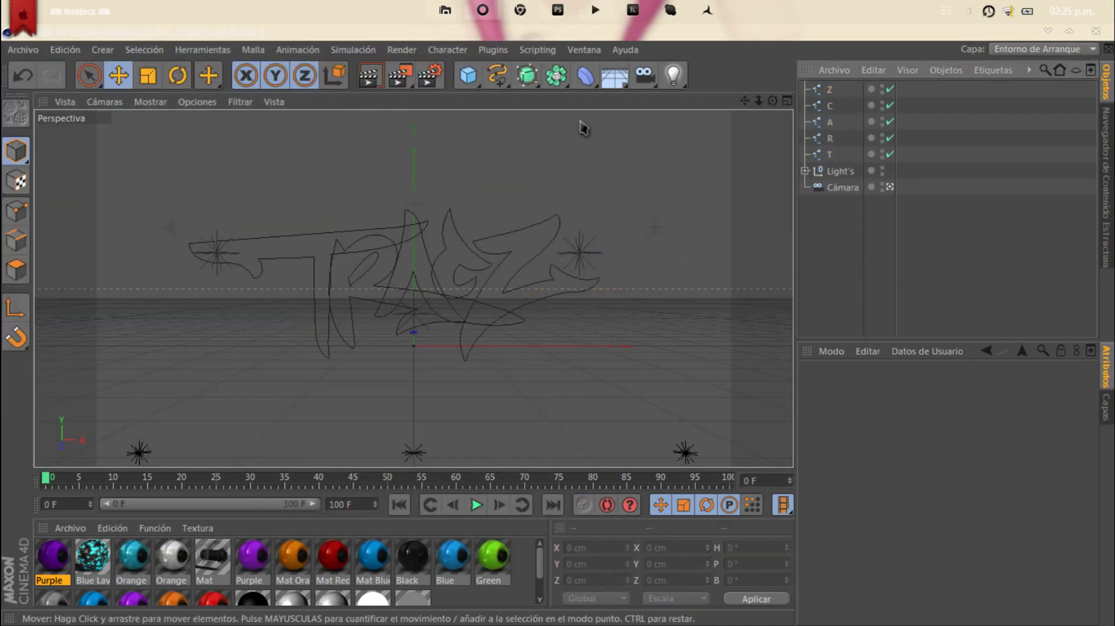
- Add NURBS Extrusión objects and nest each letter spline inside one
click(527, 75)
click(746, 94)
drag(830, 106, 862, 89)
mouse_move(829, 122)
mouse_down()
mouse_move(862, 106)
mouse_move(862, 122)
mouse_up()
drag(829, 154, 862, 138)
drag(829, 171, 862, 154)
- Set the extrusion depth to 1000 with Tapa con Canto bevels on start and end caps
text(1000)
click(921, 388)
click(962, 423)
click(941, 489)
click(962, 471)
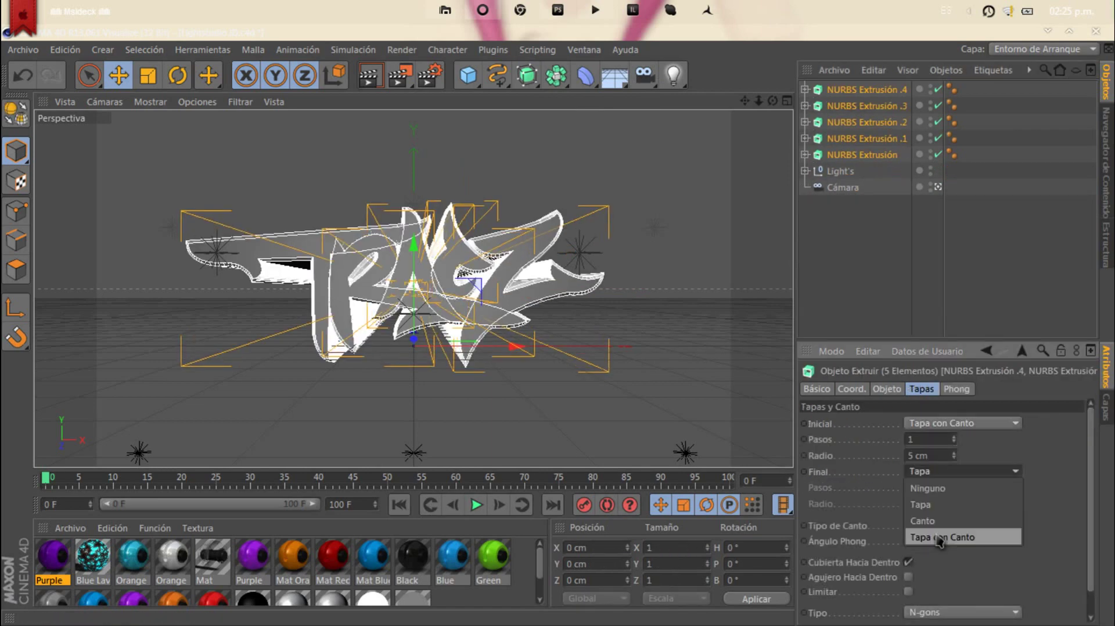
- Select the five letter extrusions and group them with Alt+G
click(939, 201)
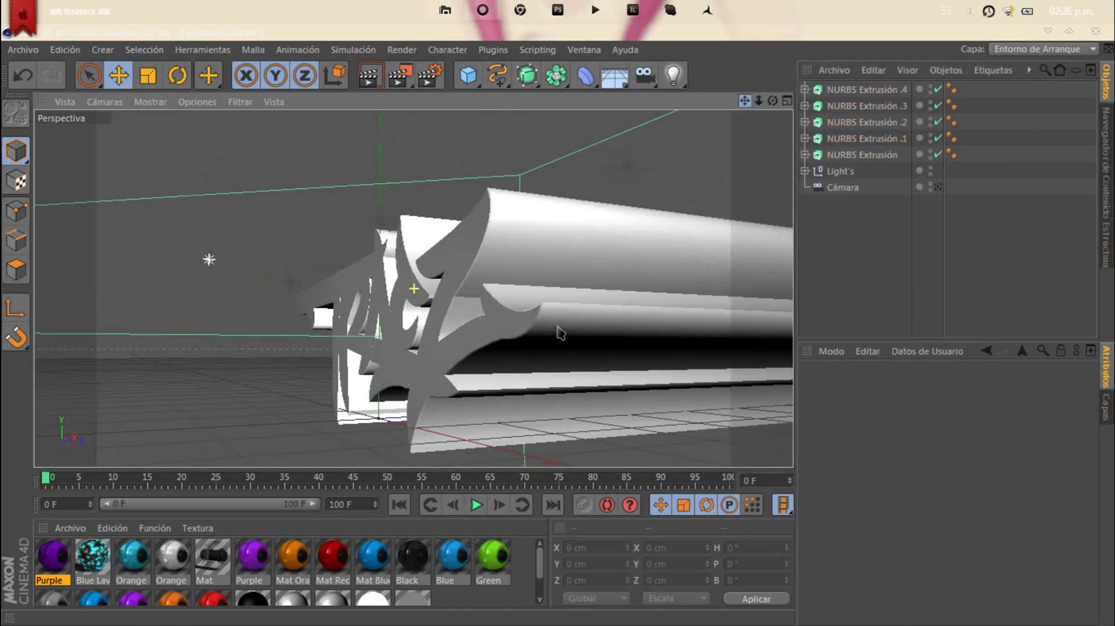
click(842, 144)
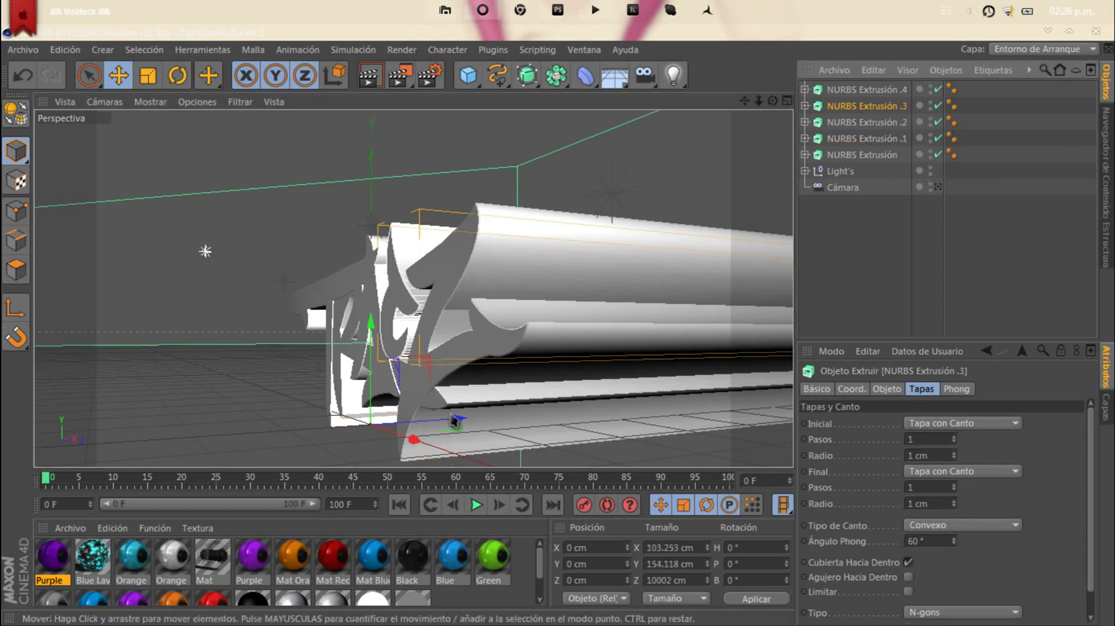
click(926, 248)
click(478, 399)
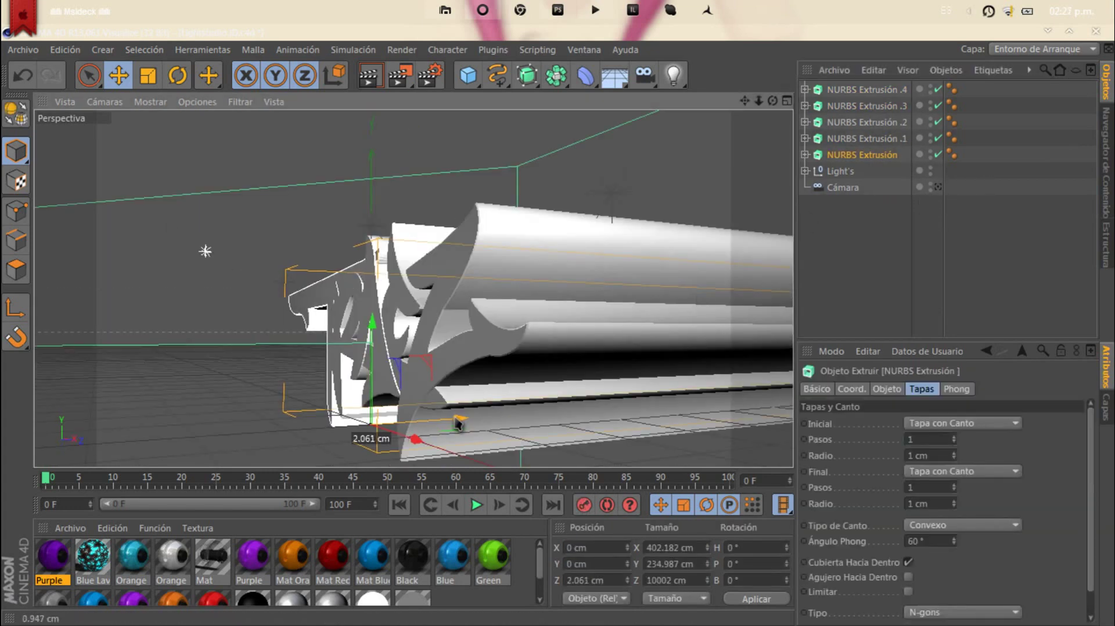
key(alt+g)
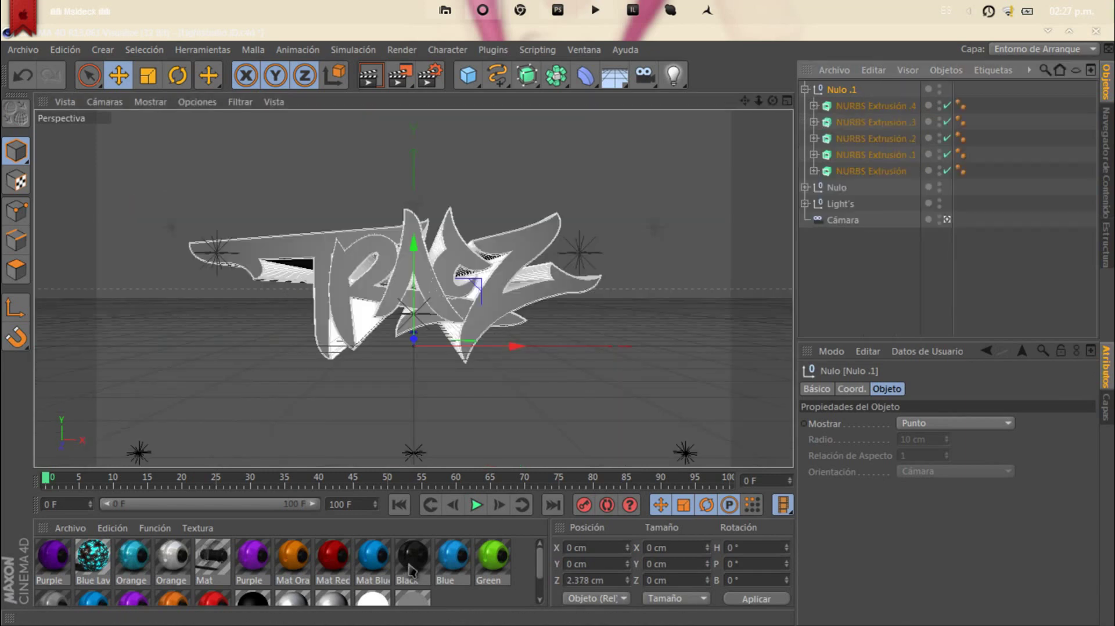
- Apply the Black material to the TRACZ extrusions and render the active view
drag(412, 556, 978, 168)
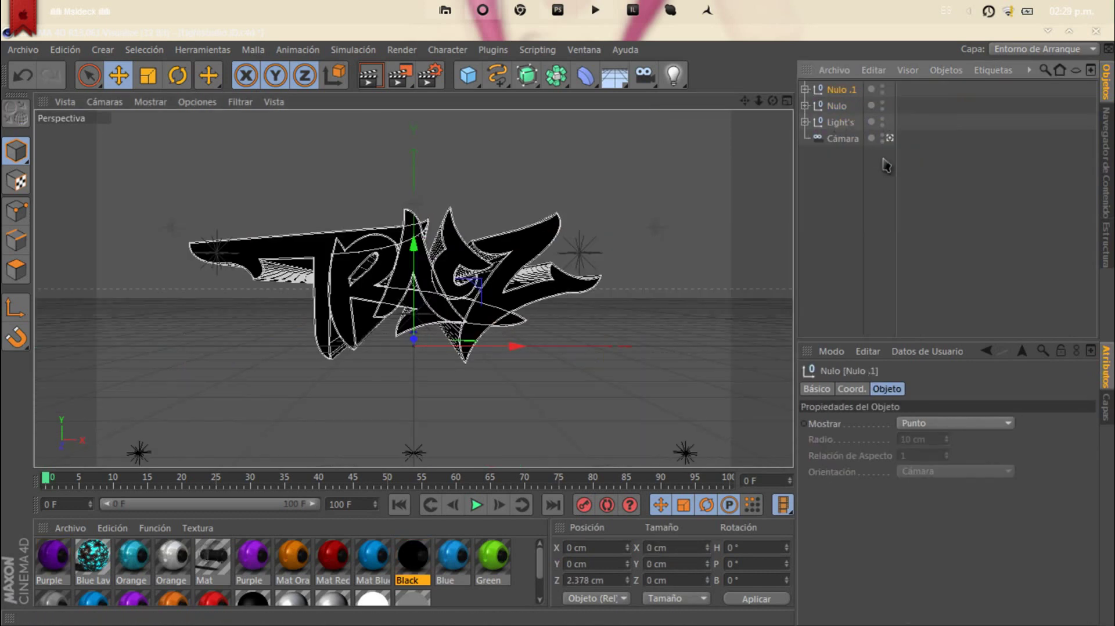
click(375, 65)
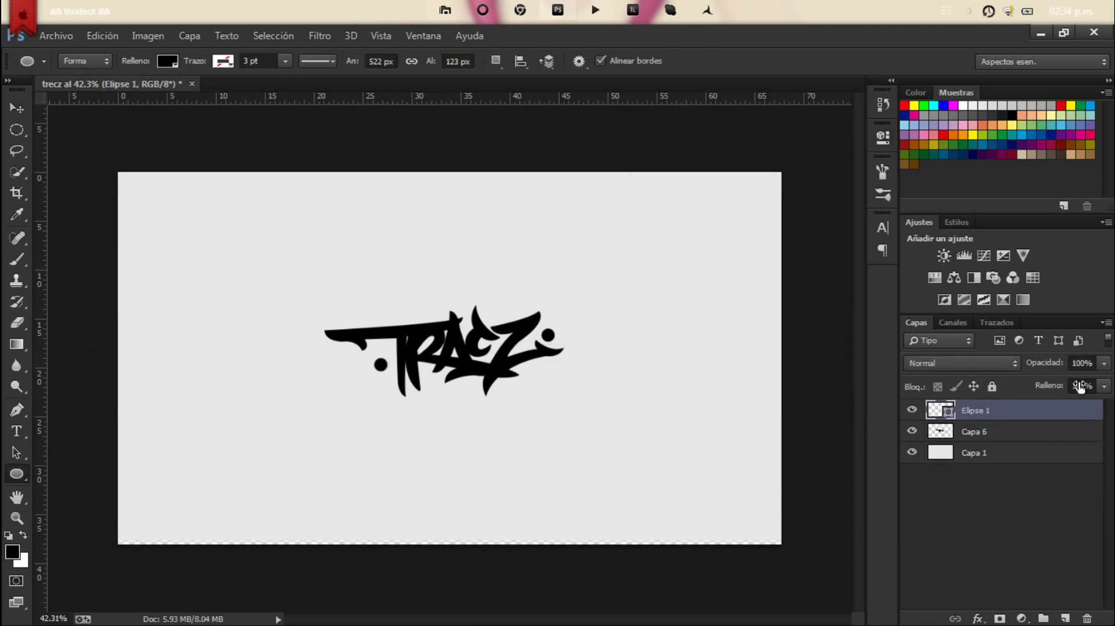
- Merge and hide the logo layers, then open the Youtube banner template
key(ctrl+e)
click(911, 410)
key(ctrl+o)
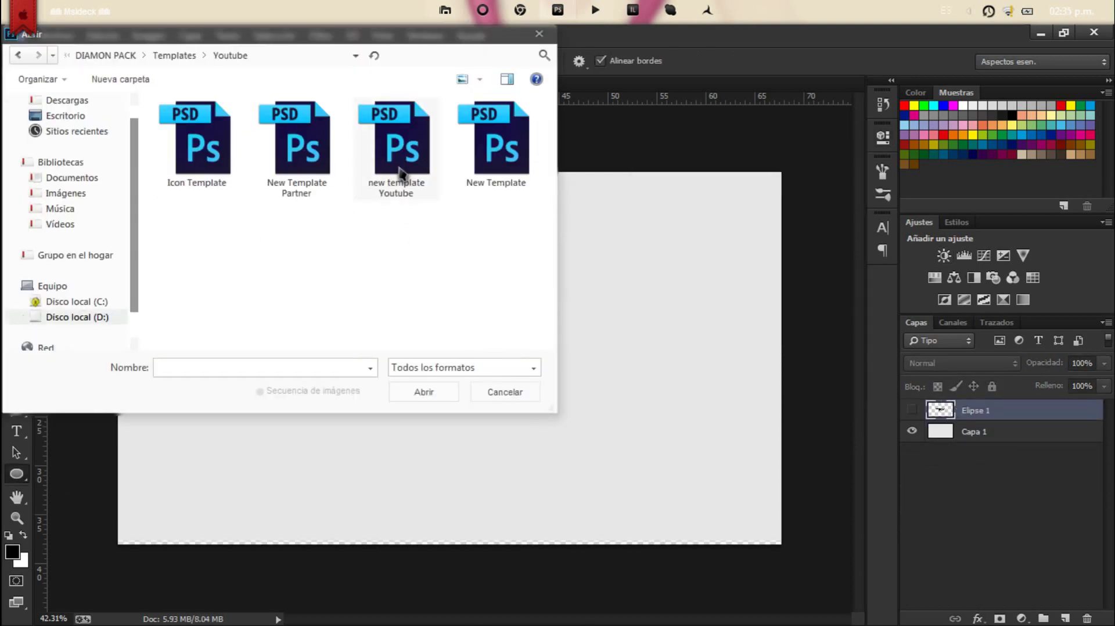
double_click(400, 172)
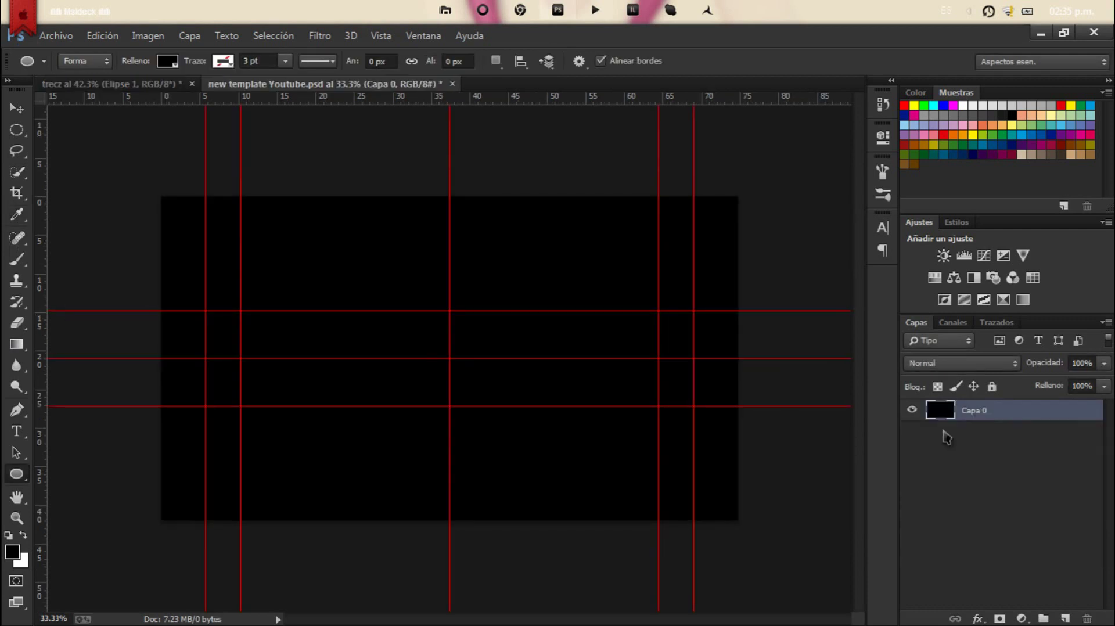
- Fill the template background light grey and marquee a middle band on a new layer
key(ctrl+BackSpace)
key(ctrl+shift+alt+n)
drag(161, 310, 738, 406)
- Fill the band with a purple-to-magenta gradient and deselect
right_click(17, 343)
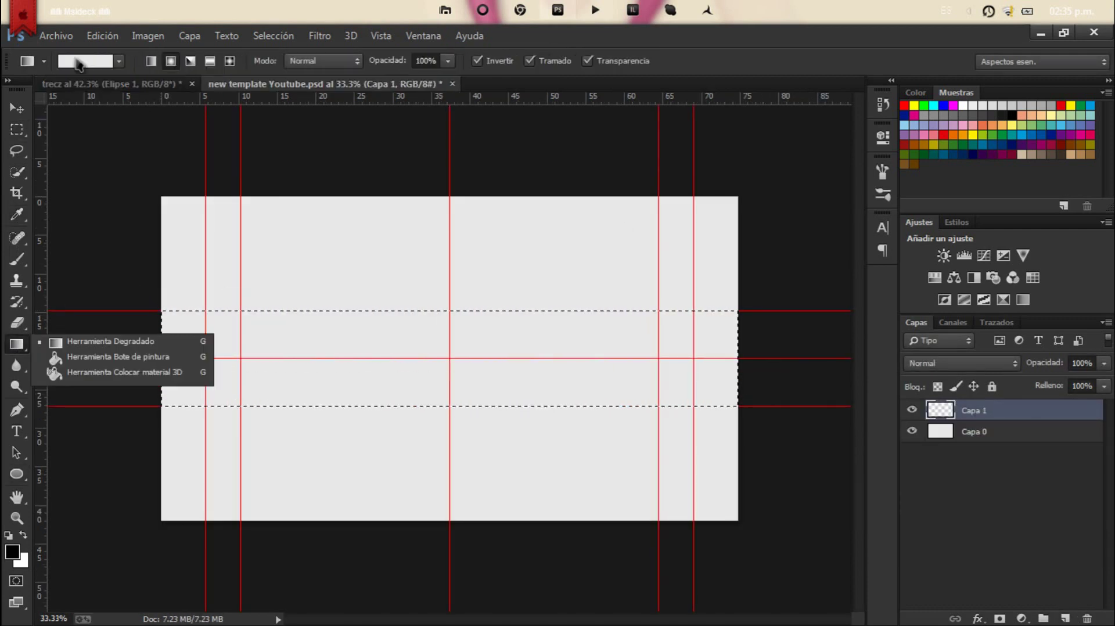
click(87, 343)
click(70, 60)
click(651, 416)
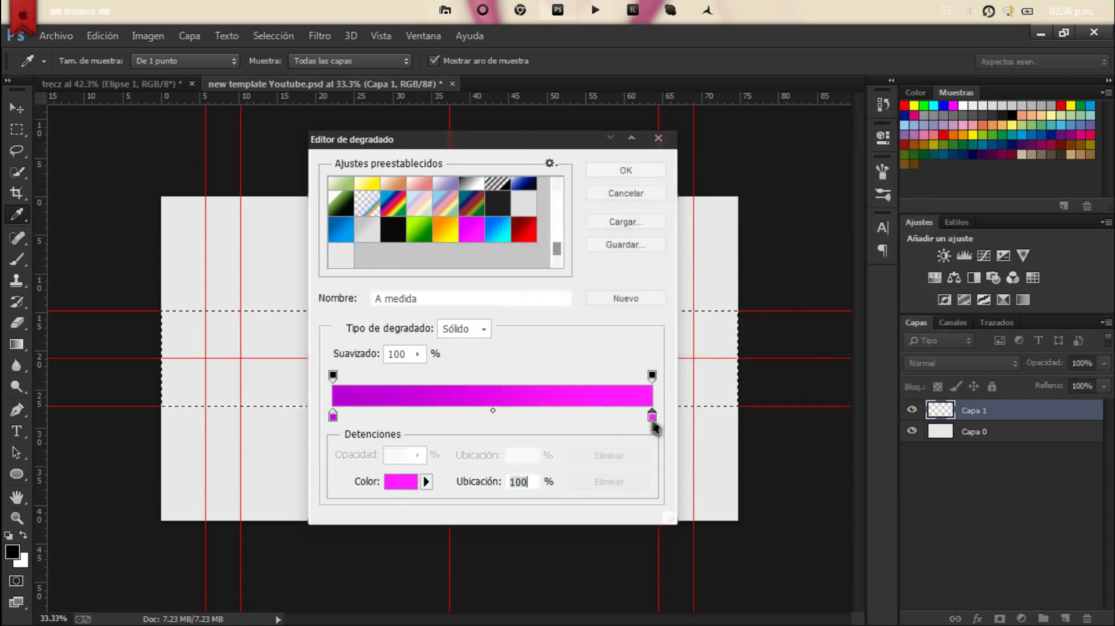
click(626, 170)
drag(505, 358, 731, 358)
key(ctrl+d)
- Switch back to the logo document and drag the logo into the banner
click(56, 35)
click(111, 84)
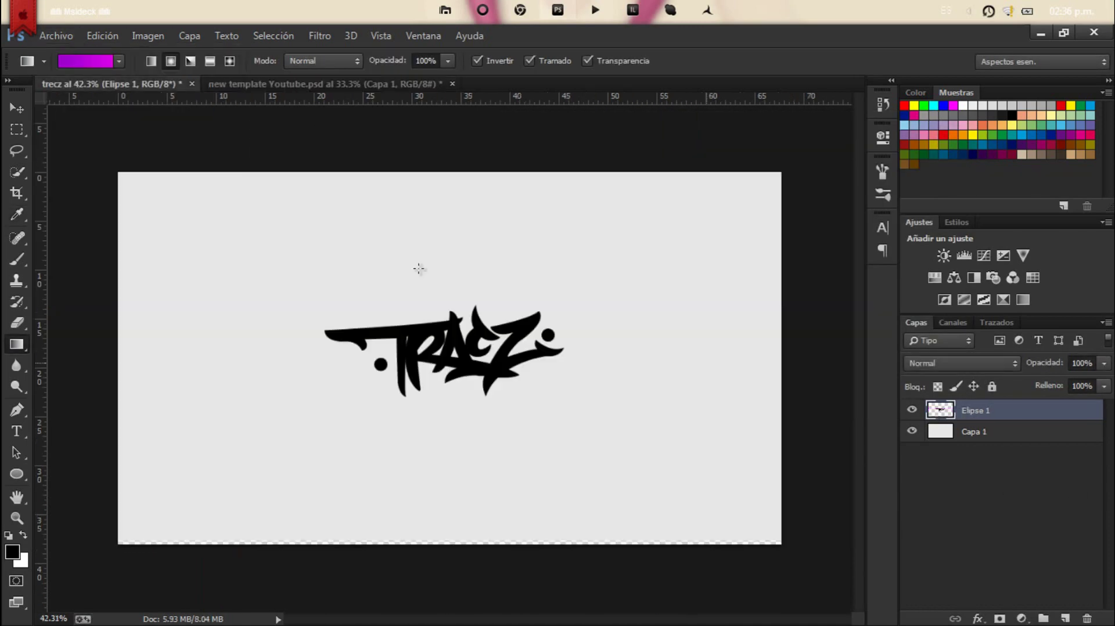
drag(424, 348, 465, 360)
- Enlarge and tilt the logo across the banner and blend it with Luz suave
key(ctrl+t)
drag(696, 407, 633, 372)
key(Return)
click(960, 363)
click(929, 216)
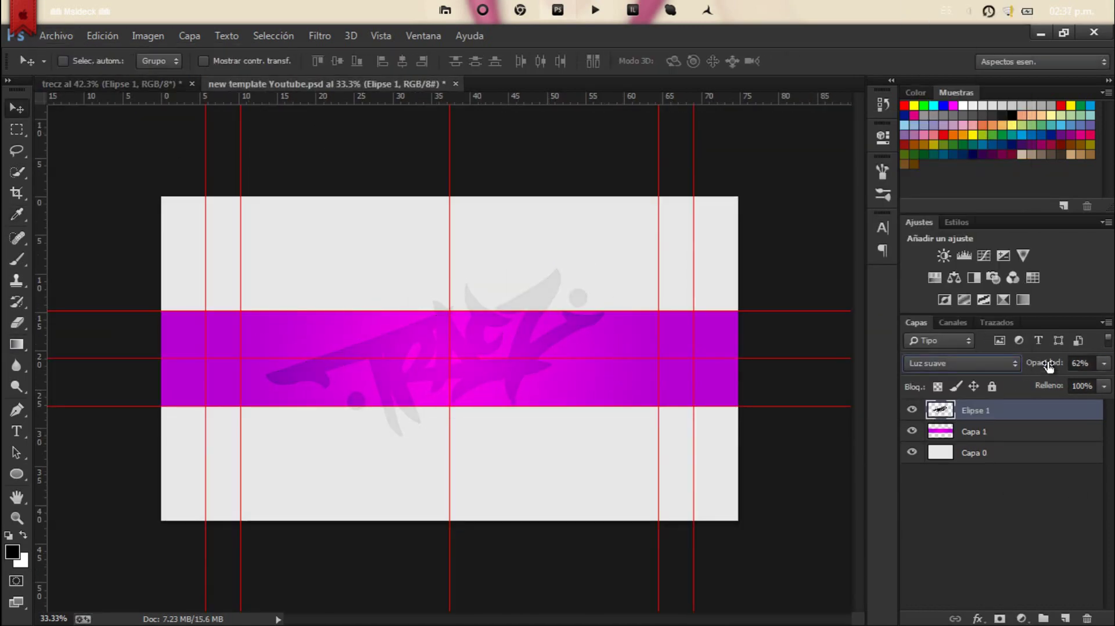
- Place the Tracz graffiti file into the banner
click(56, 35)
click(87, 274)
click(293, 212)
click(423, 391)
key(Return)
- Add a magenta Superposición de degradado layer style to the graffiti
right_click(647, 254)
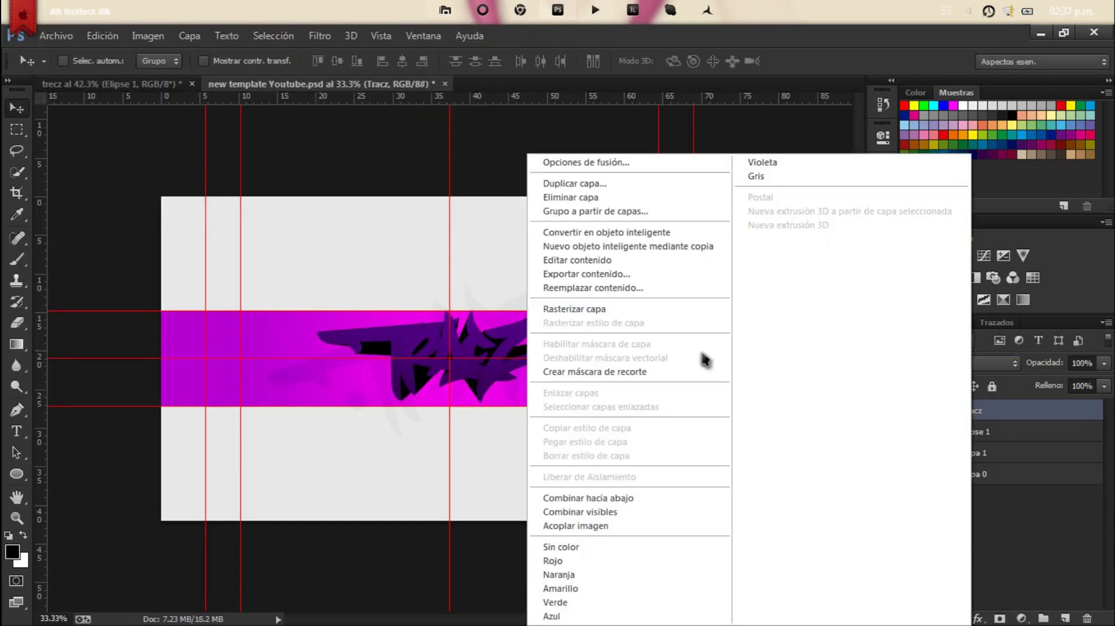
click(575, 162)
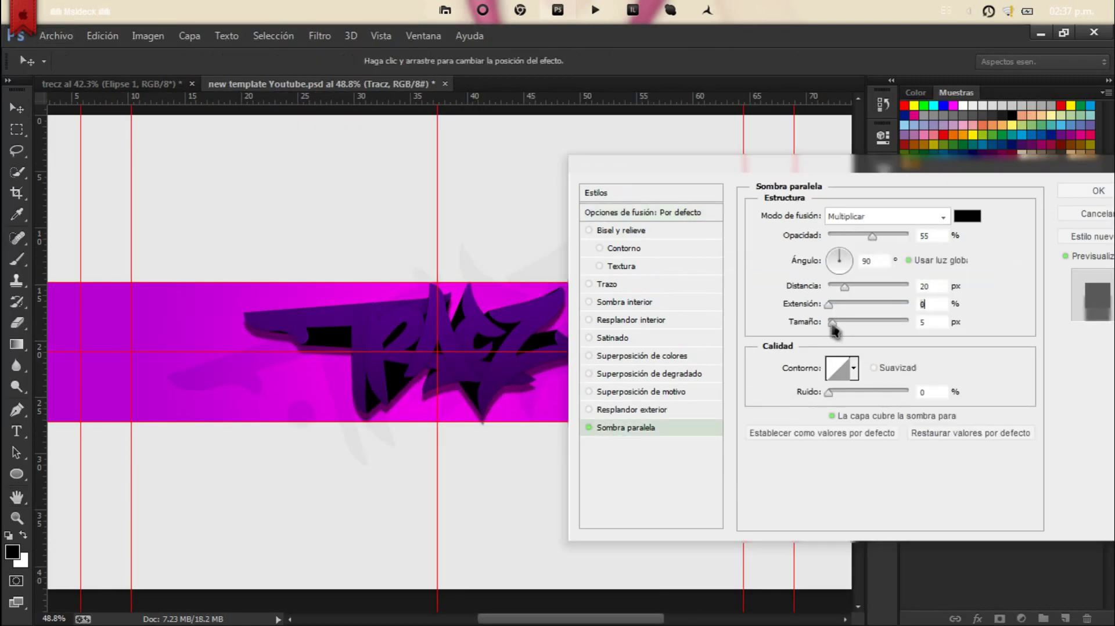
click(648, 373)
click(868, 253)
click(468, 229)
click(627, 169)
key(Down)
key(Down)
key(Down)
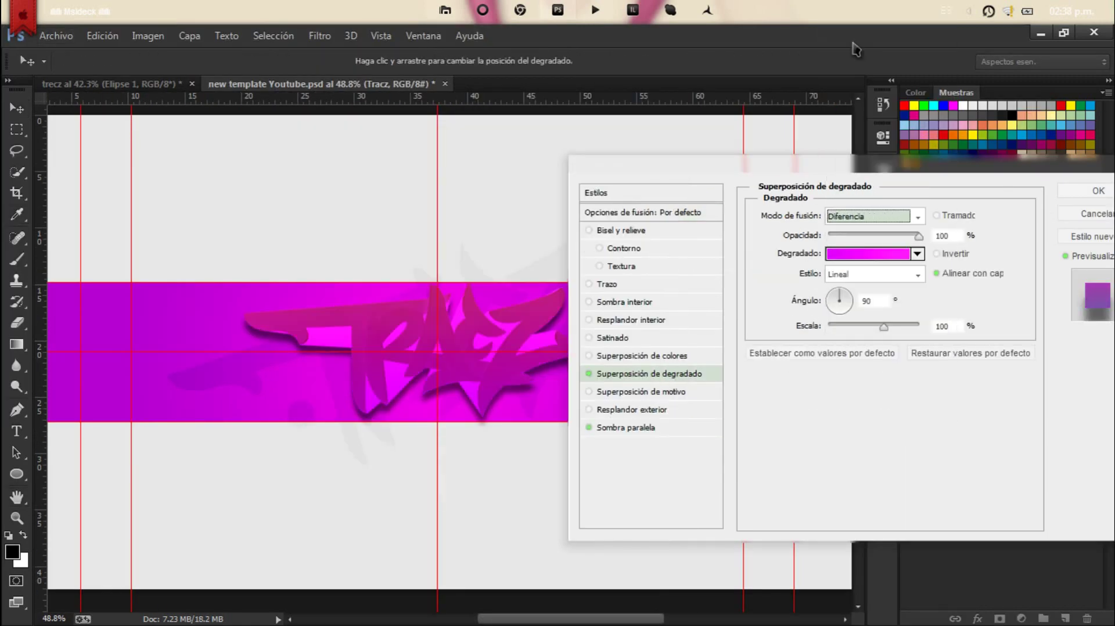
key(Down)
key(Down)
key(Down)
key(Up)
key(Up)
- Set the overlay to Sobreexponer color with a darker purple gradient at 73% opacity
click(871, 216)
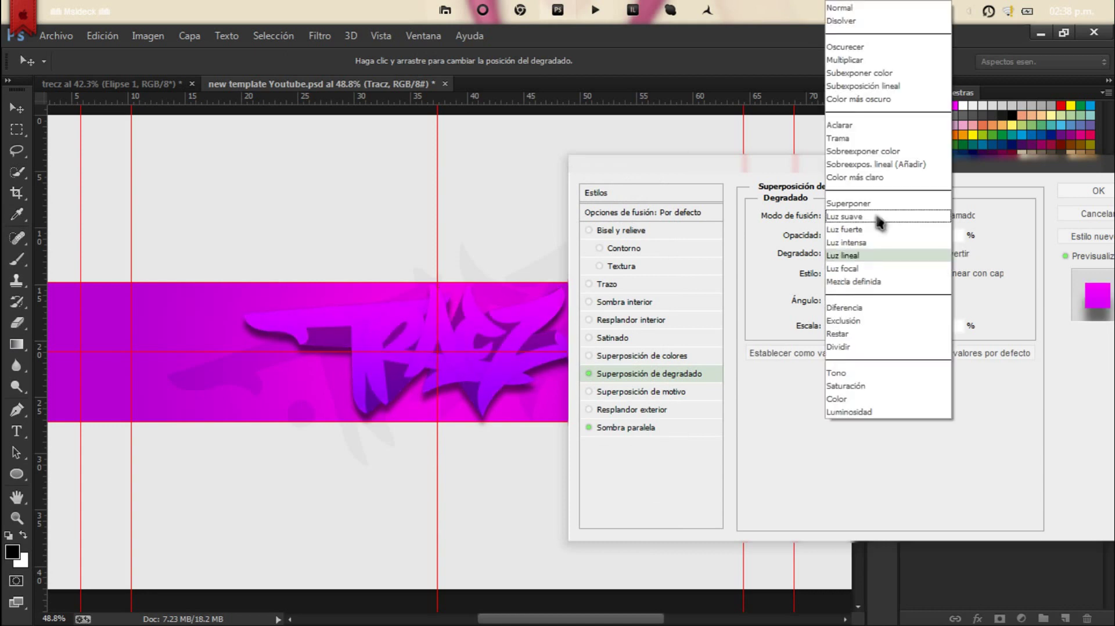
key(Down)
key(Down)
key(Down)
key(Down)
key(Down)
key(Down)
key(Down)
key(Down)
key(Down)
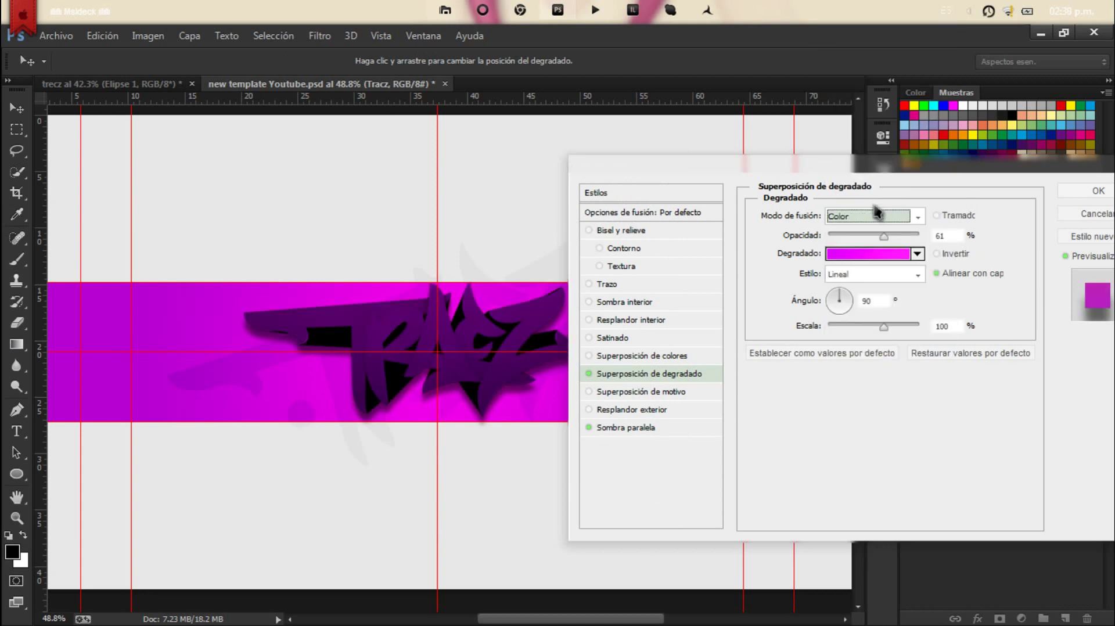
key(Down)
key(Down)
key(Down)
key(Tab)
text(68)
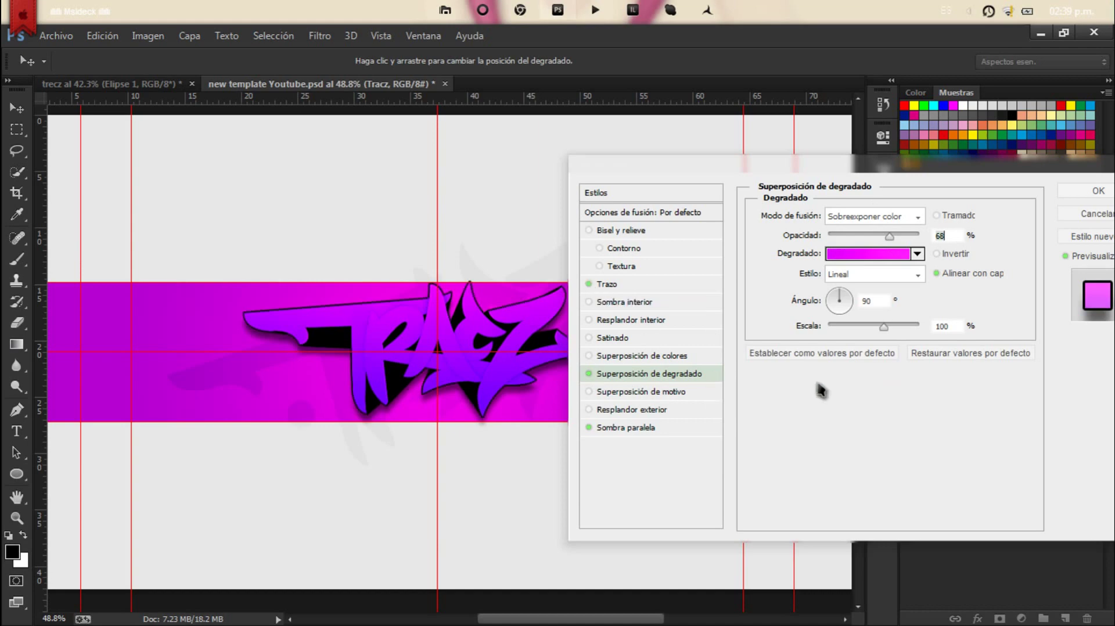
click(868, 253)
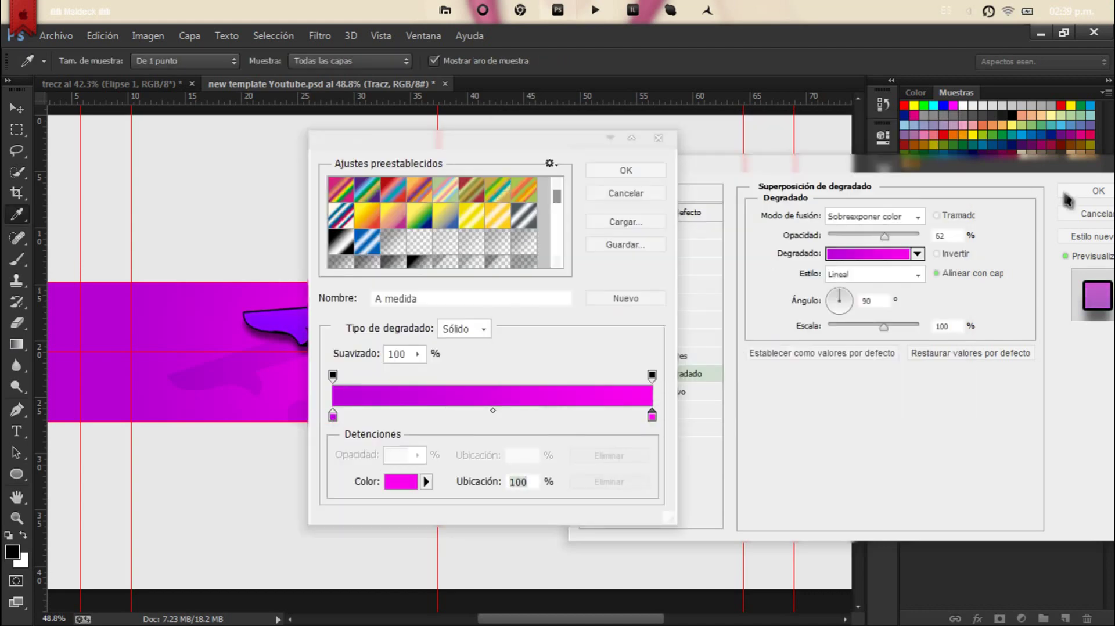
click(625, 169)
drag(884, 235, 895, 235)
key(Return)
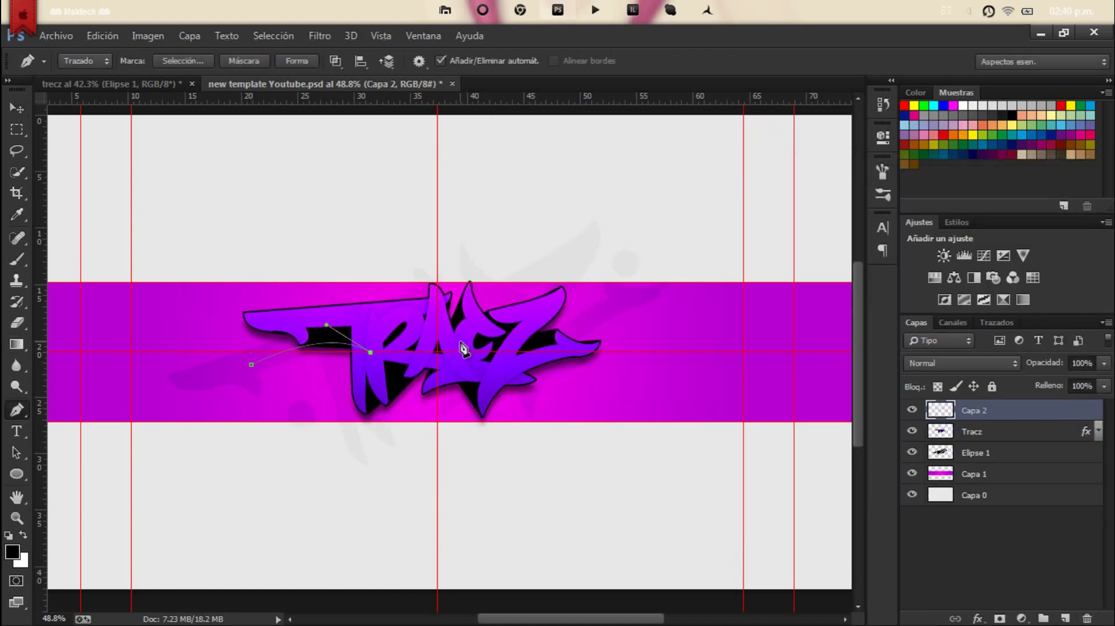
- Fill the highlight path white, clip it to the Tracz letters and lower its opacity
key(ctrl+Return)
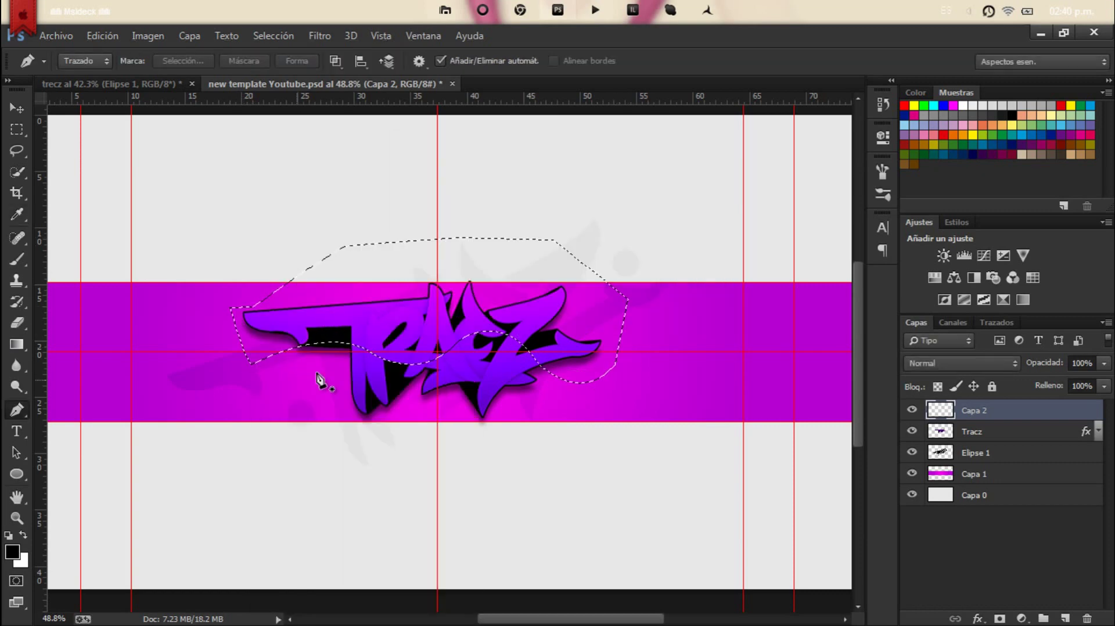
key(x)
key(alt+BackSpace)
key(ctrl+d)
key(ctrl+alt+g)
key(v)
drag(1044, 370, 987, 370)
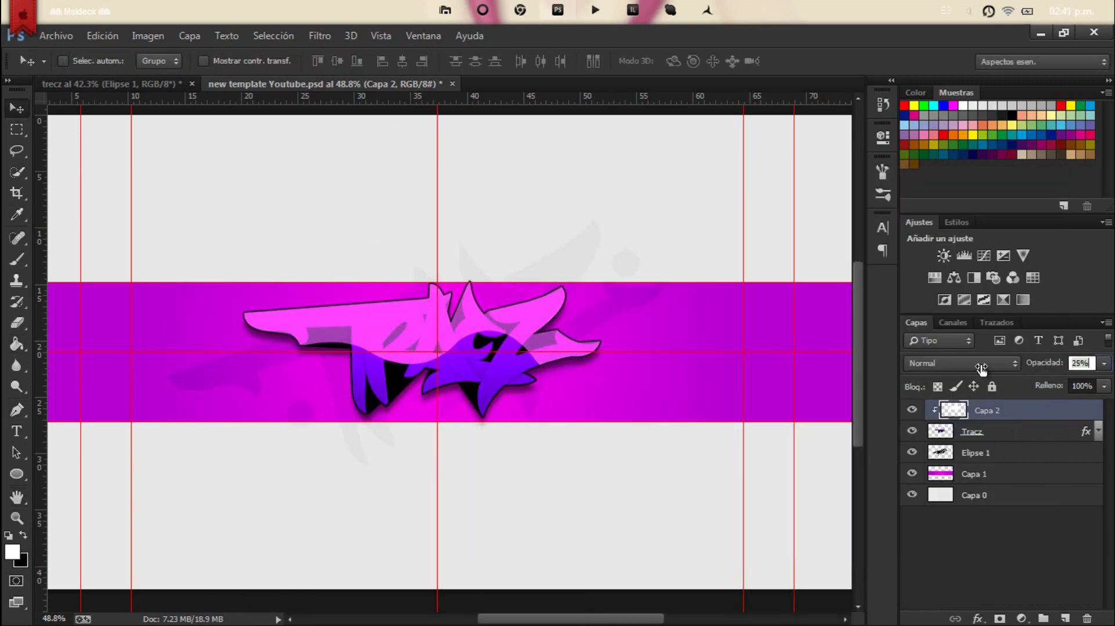
- Give the highlight an outer glow and fade it almost to invisible
double_click(1021, 410)
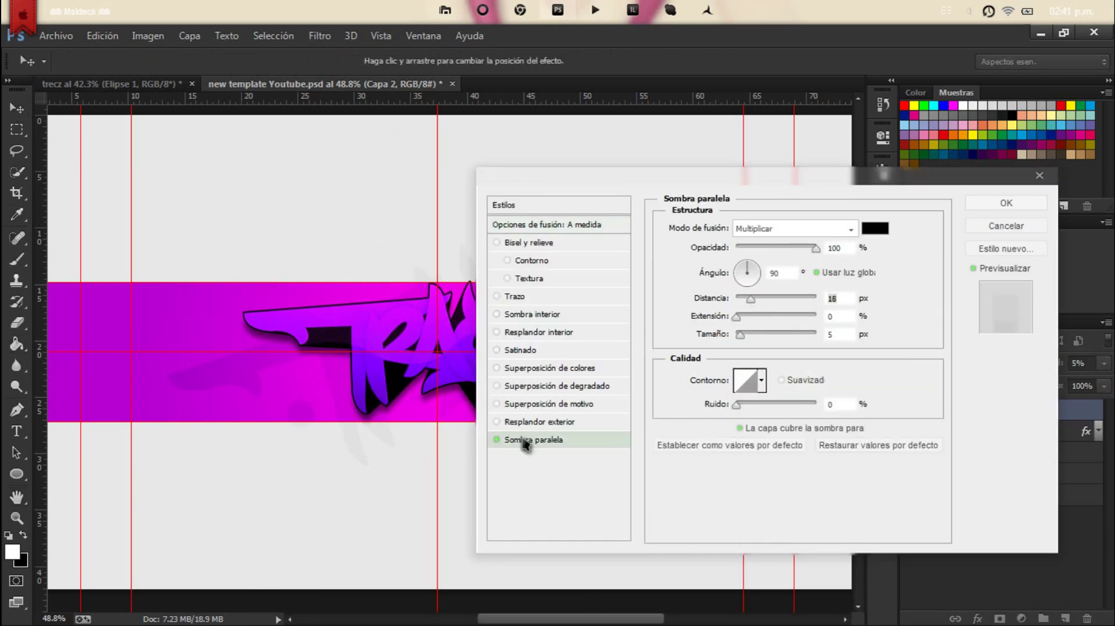
click(539, 422)
click(1006, 203)
drag(1051, 367, 1043, 367)
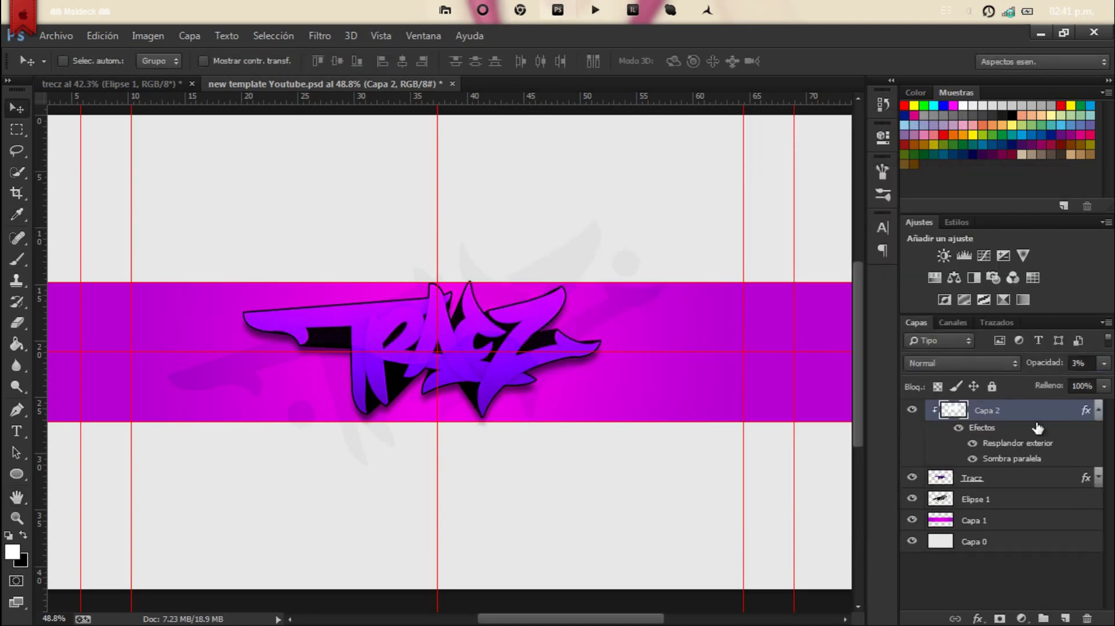
click(1098, 410)
- Load the Rayon grunge brushes and paint a clipped Soft Light grunge texture over the letters
key(ctrl+shift+n)
key(Return)
click(17, 260)
click(84, 60)
click(225, 89)
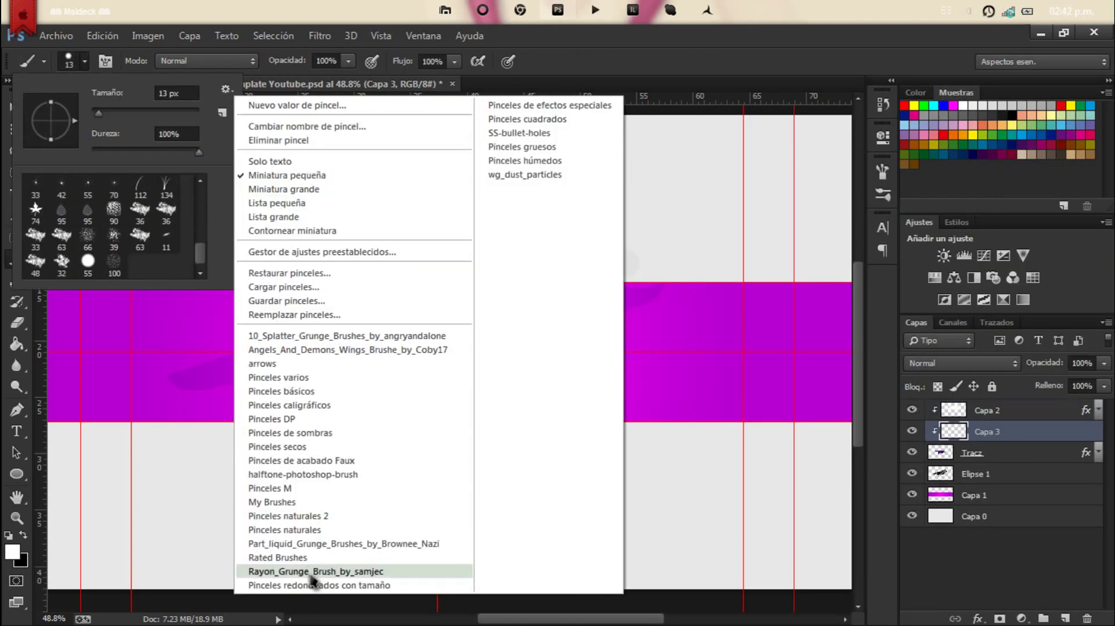
click(311, 572)
drag(205, 216, 204, 233)
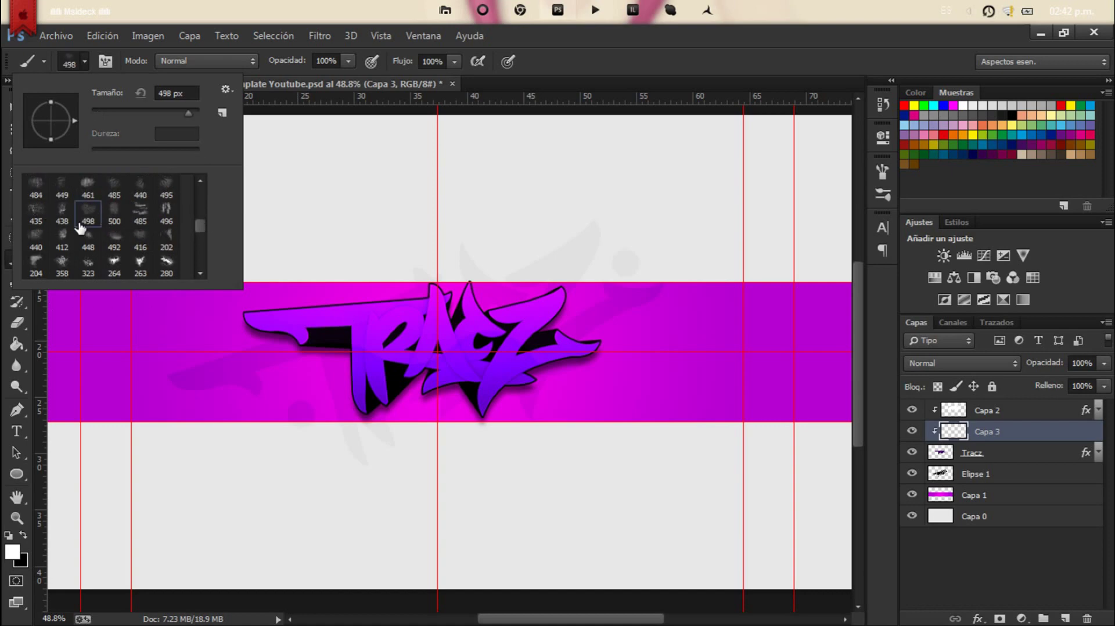
double_click(87, 214)
drag(261, 348, 581, 348)
click(961, 363)
click(953, 204)
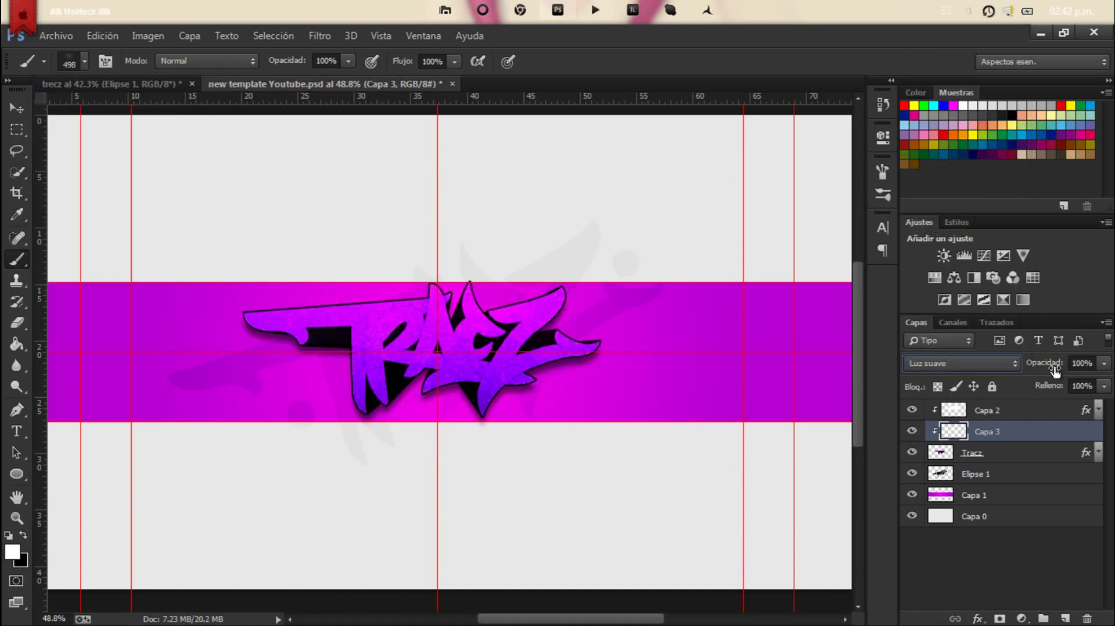
- Add a second clipped texture layer over the letters in Overlay at 90% opacity
click(70, 63)
key(ctrl+shift+n)
drag(261, 348, 580, 348)
key(v)
drag(1039, 363, 1043, 367)
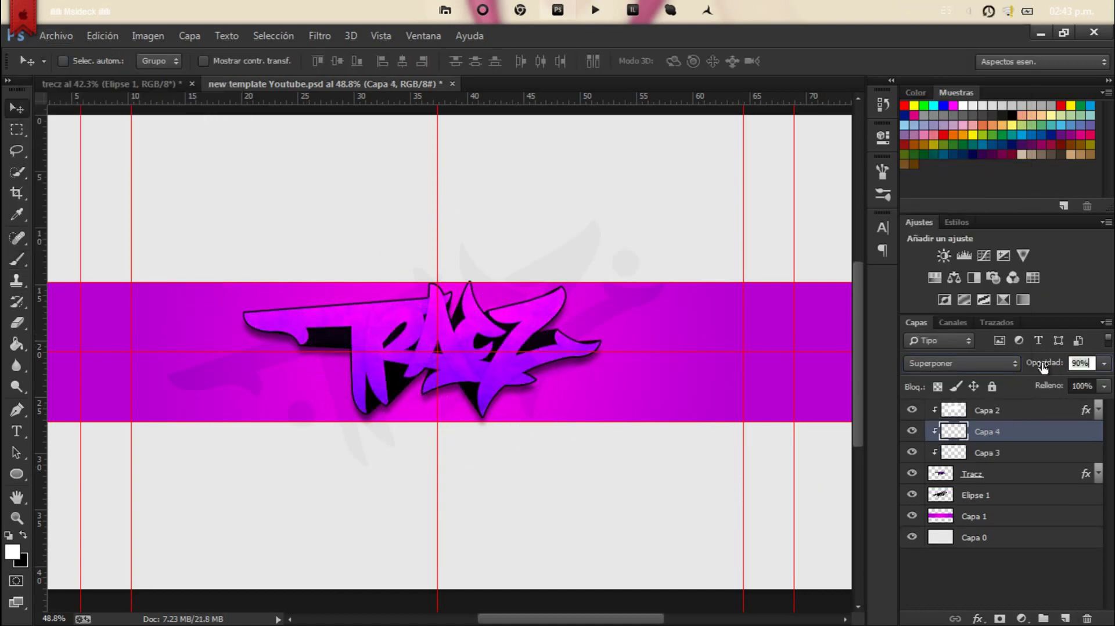
- Paint dark grunge texture behind the letters with the 515 brush, blended in Soft Light
click(975, 516)
key(ctrl+shift+n)
key(x)
drag(314, 348, 430, 279)
key(ctrl+shift+n)
right_click(167, 259)
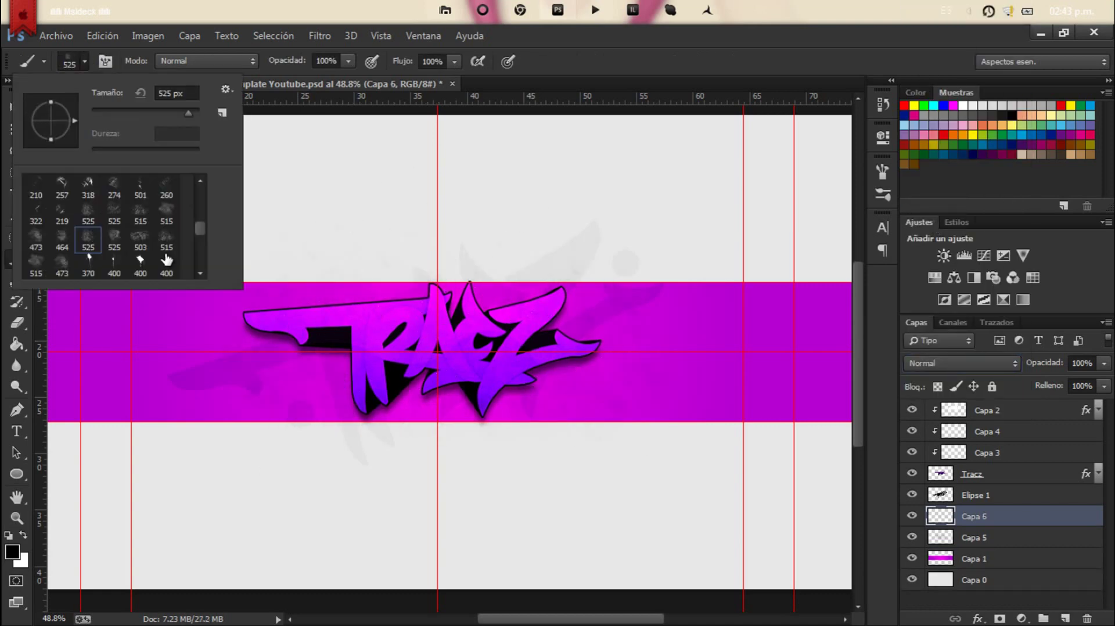
double_click(167, 260)
drag(261, 360, 569, 360)
click(961, 363)
click(952, 204)
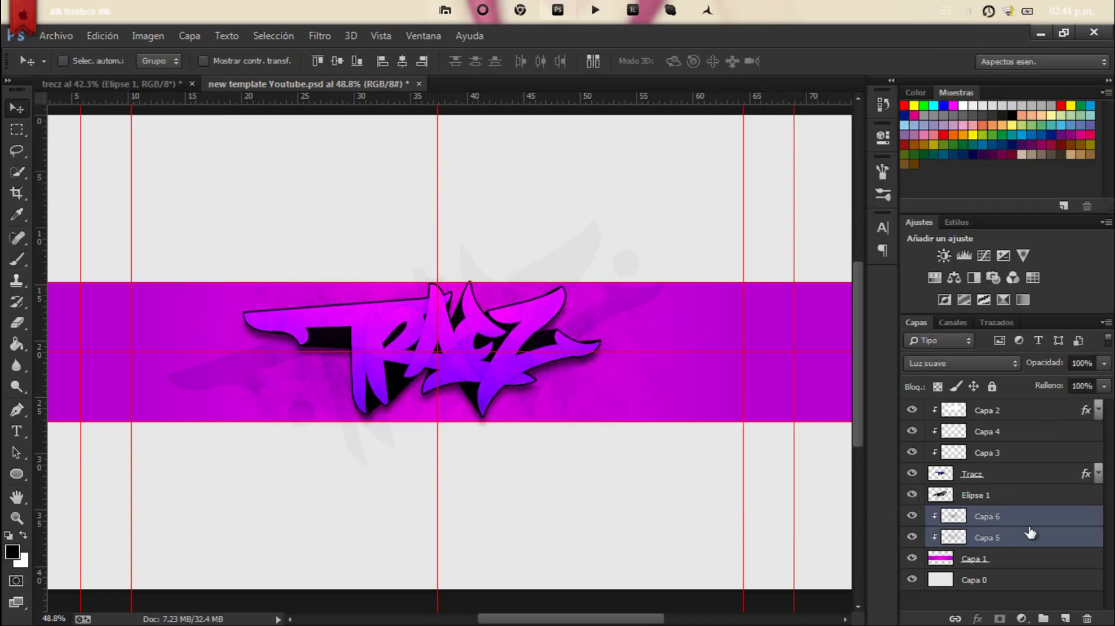
- Add a layer above Elipse 1 and start a curved swoosh path below the band
click(987, 495)
key(ctrl+shift+n)
click(17, 410)
click(438, 353)
drag(597, 378, 622, 413)
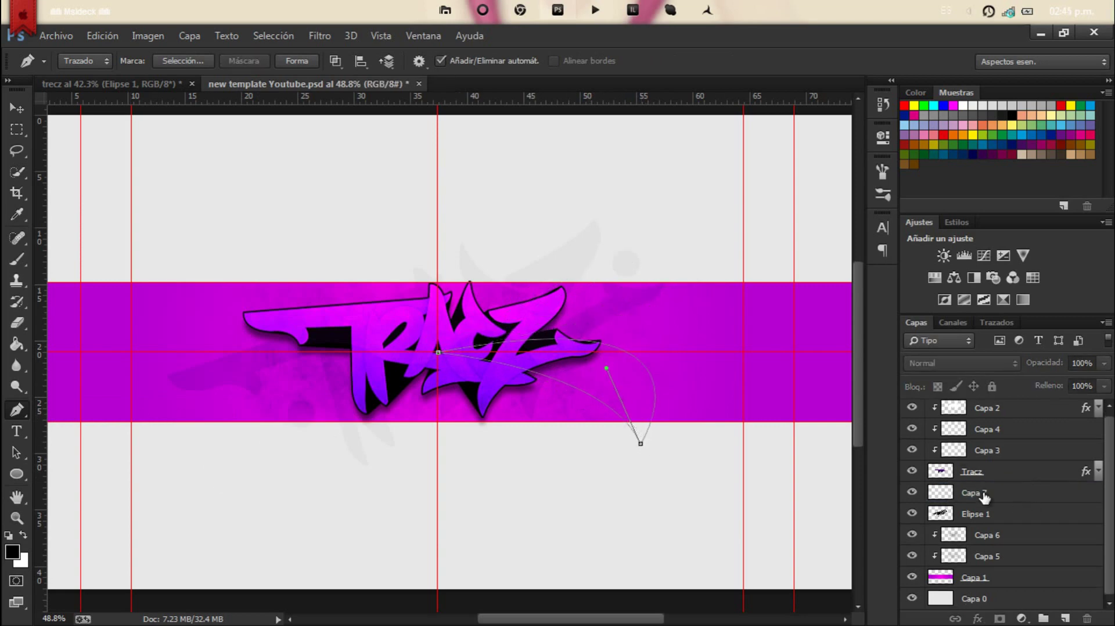
- Paint white texture inside the swoosh path's selection with a large textured brush, then deselect
key(ctrl+Return)
key(b)
key(x)
right_click(114, 238)
click(114, 260)
drag(558, 360, 639, 406)
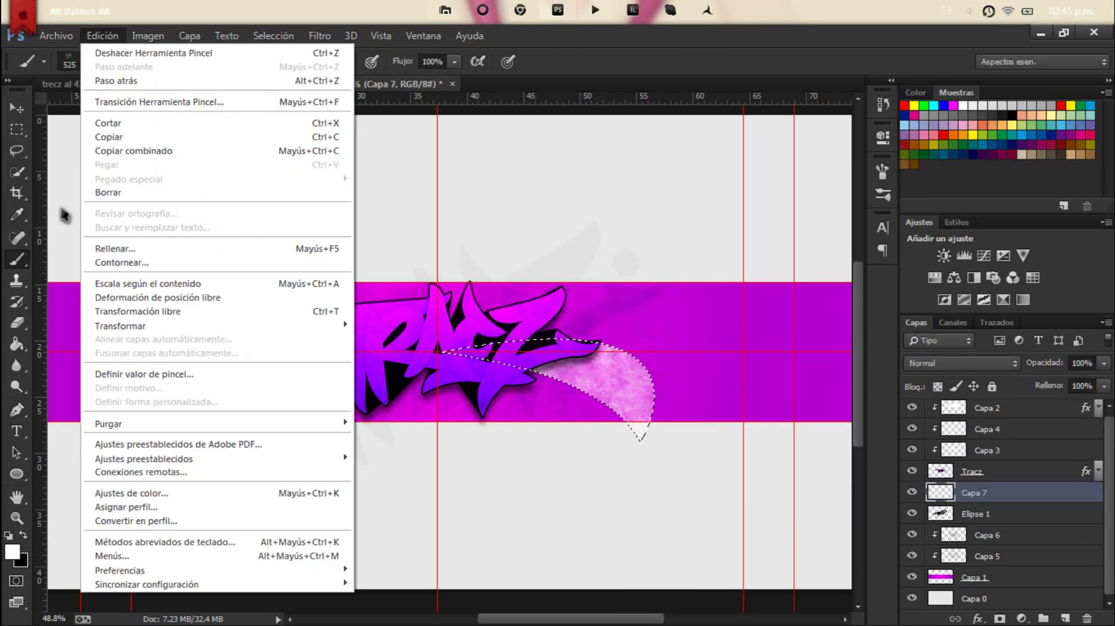
mouse_move(580, 377)
mouse_down()
mouse_move(645, 418)
mouse_move(638, 401)
mouse_up()
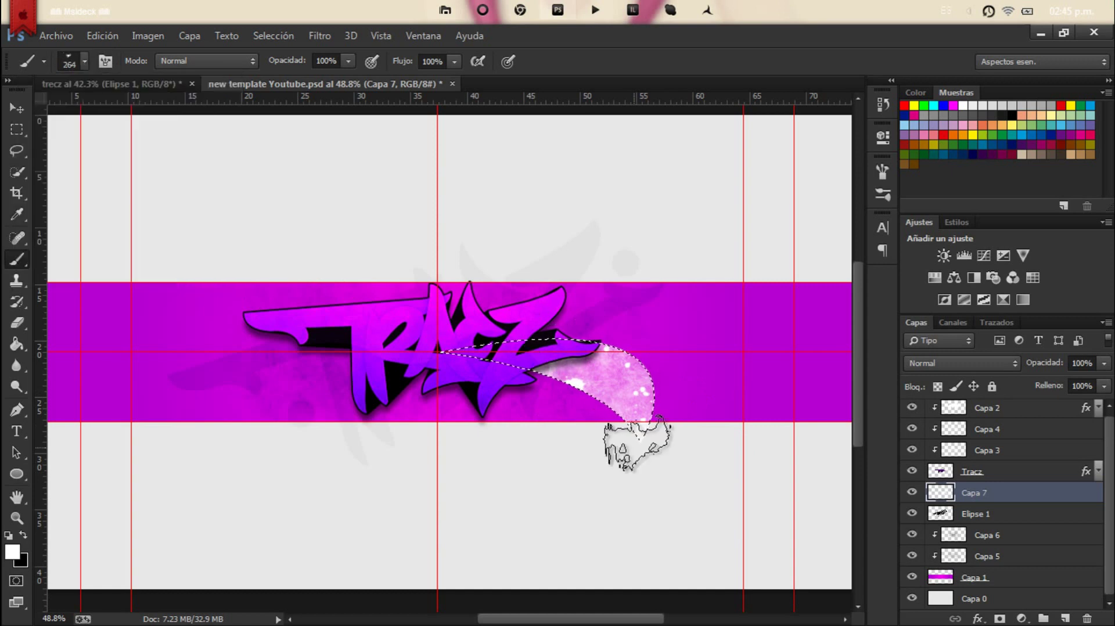
key(ctrl+d)
- Duplicate the swoosh, rotate the copy toward the upper left, and blend it in Overlay
key(v)
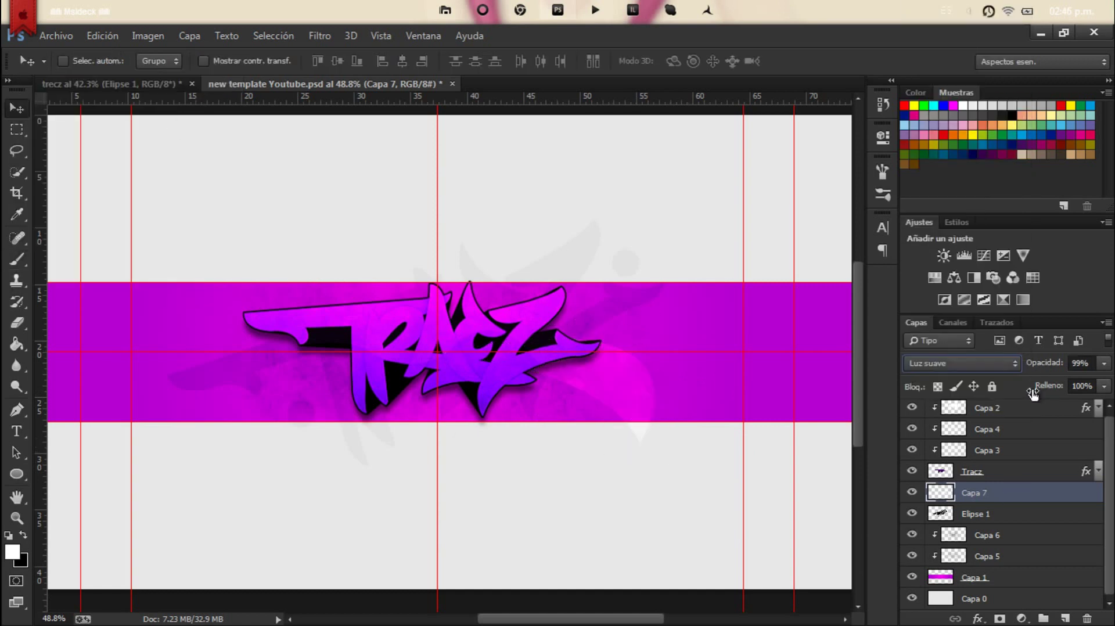
key(ctrl+j)
key(ctrl+t)
drag(325, 441, 286, 451)
drag(476, 418, 398, 319)
key(Return)
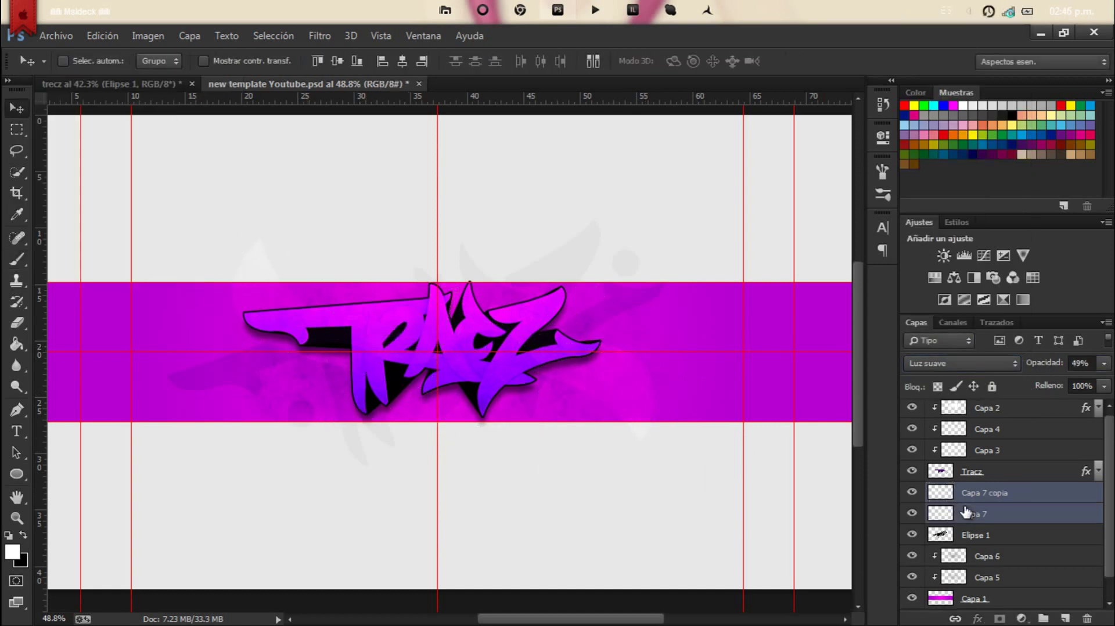
key(shift+alt+o)
- Drop the swoosh copy to about half opacity and draw small black ellipse dots around the tag
key(5)
key(2)
key(u)
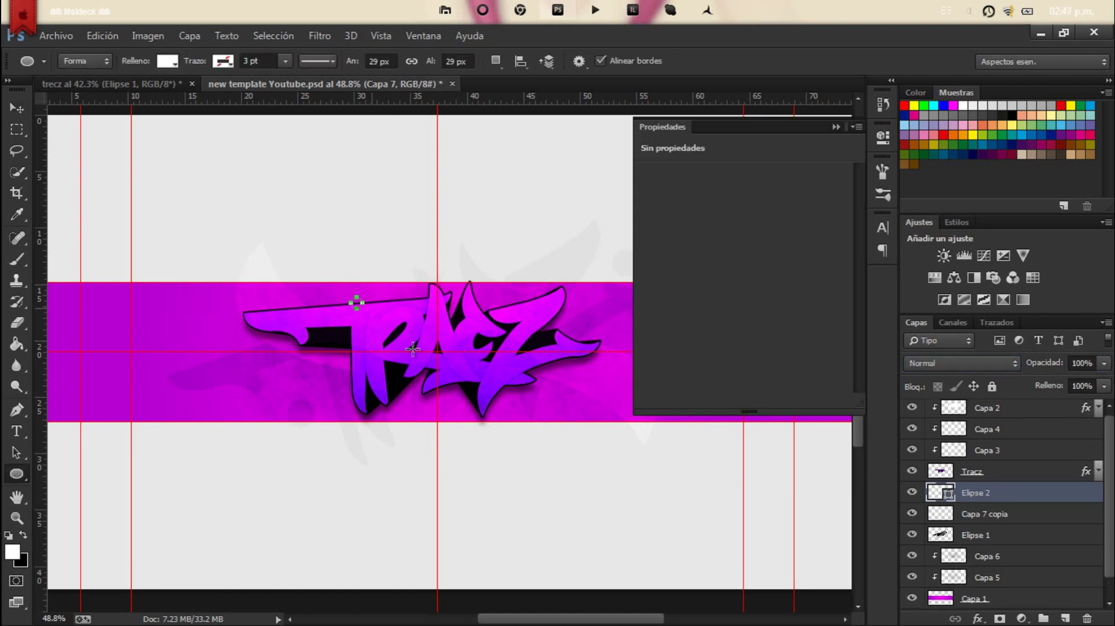
key(x)
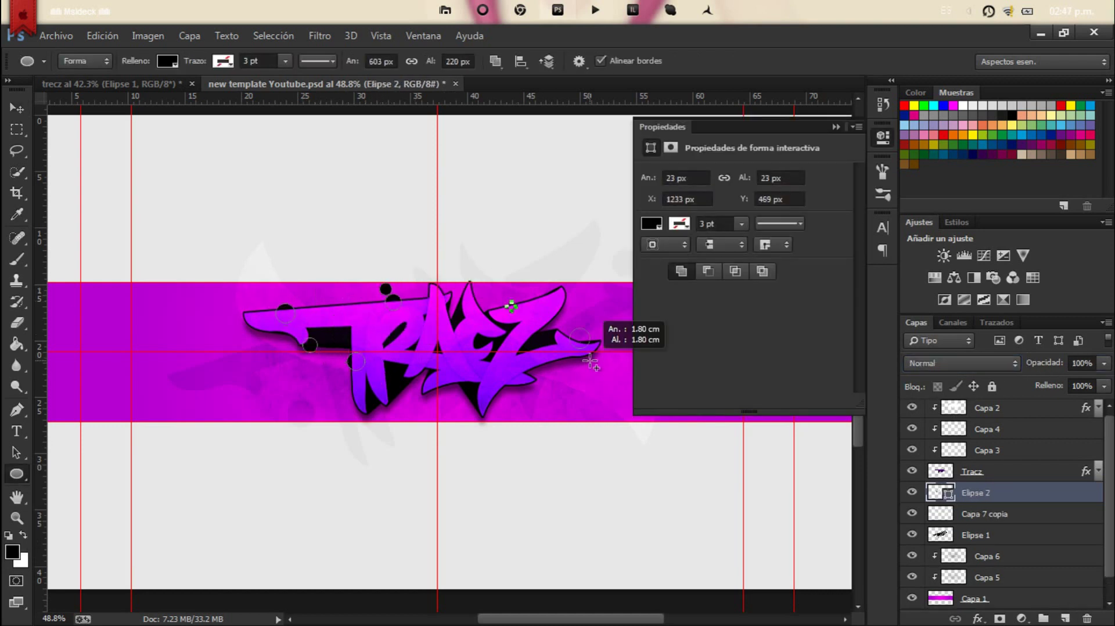
drag(552, 360, 563, 373)
drag(505, 384, 515, 392)
click(405, 385)
key(Escape)
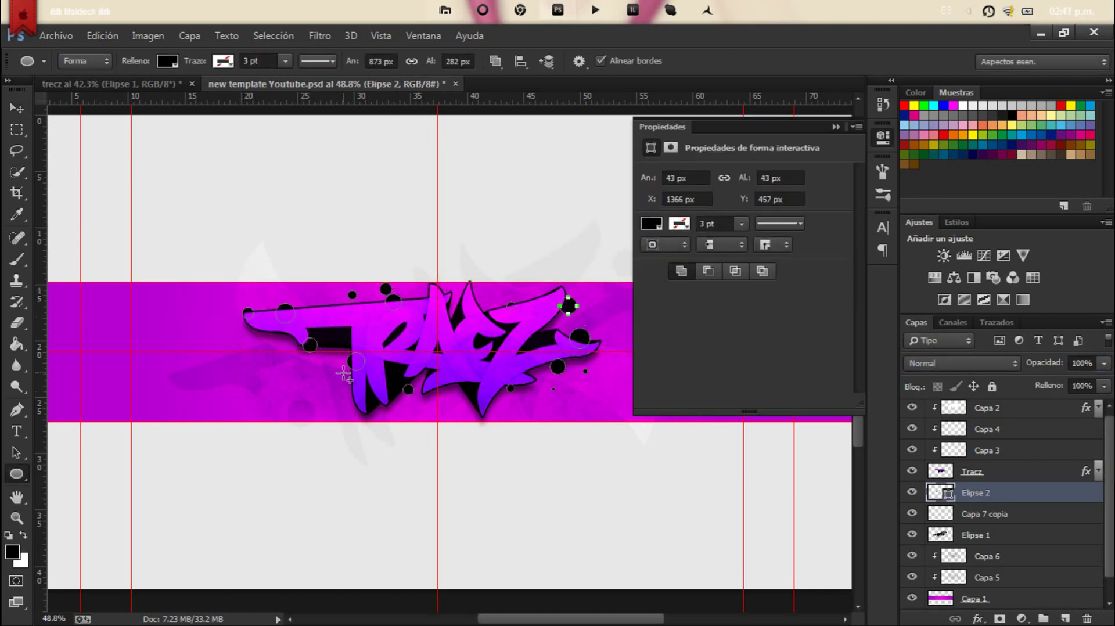
- Stamp black paint drips on the letters using drip brushes, including the 370 drip brush
key(b)
click(43, 61)
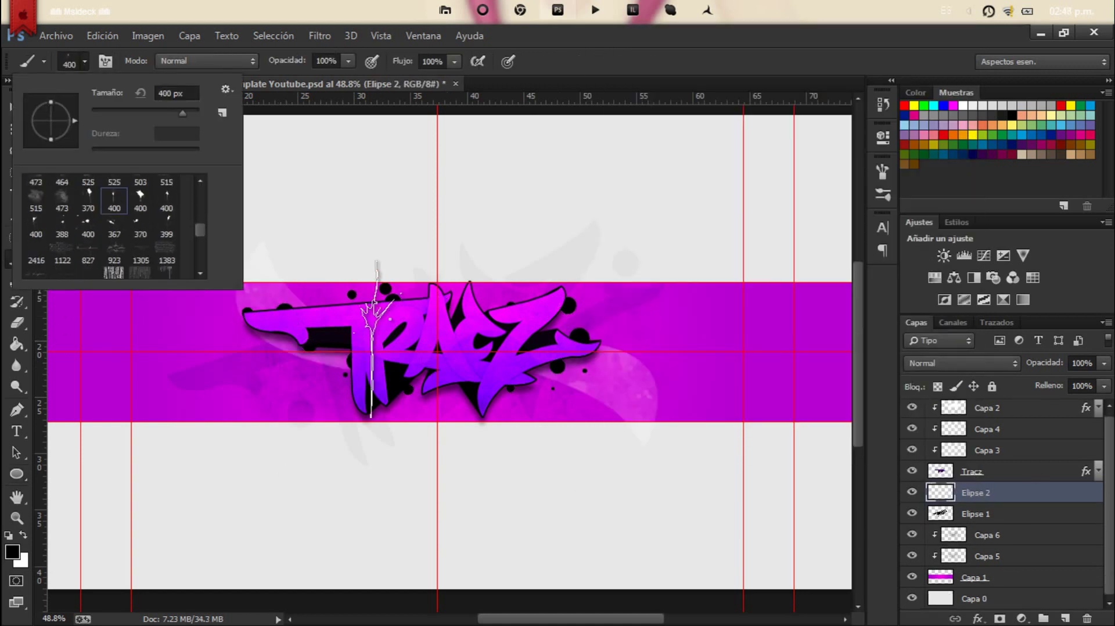
click(166, 198)
text(196)
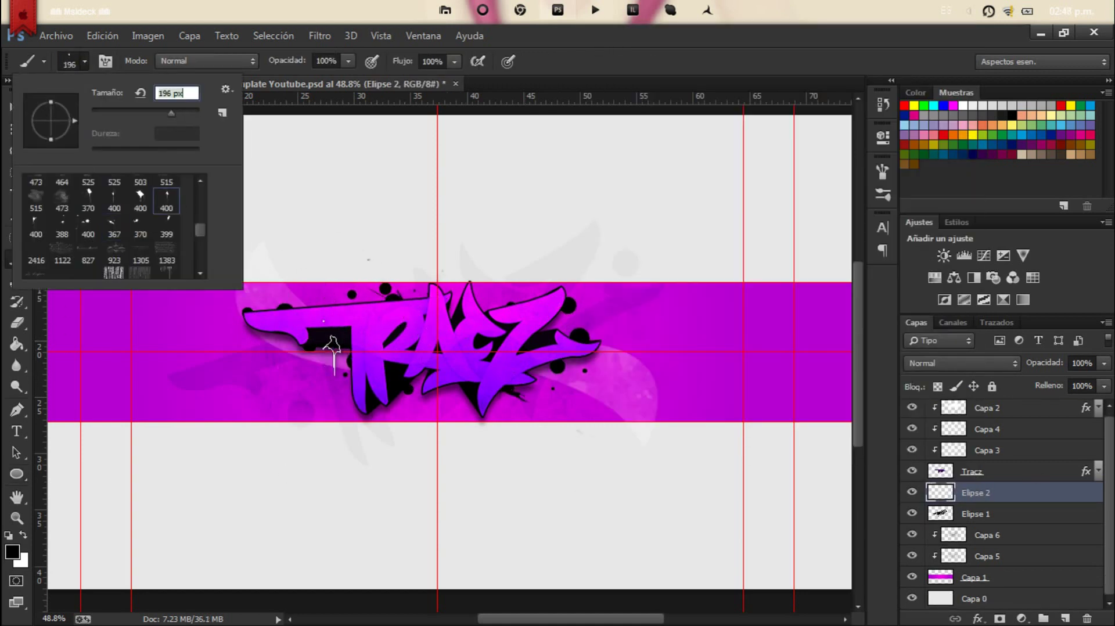
click(332, 348)
click(44, 61)
click(88, 249)
double_click(88, 225)
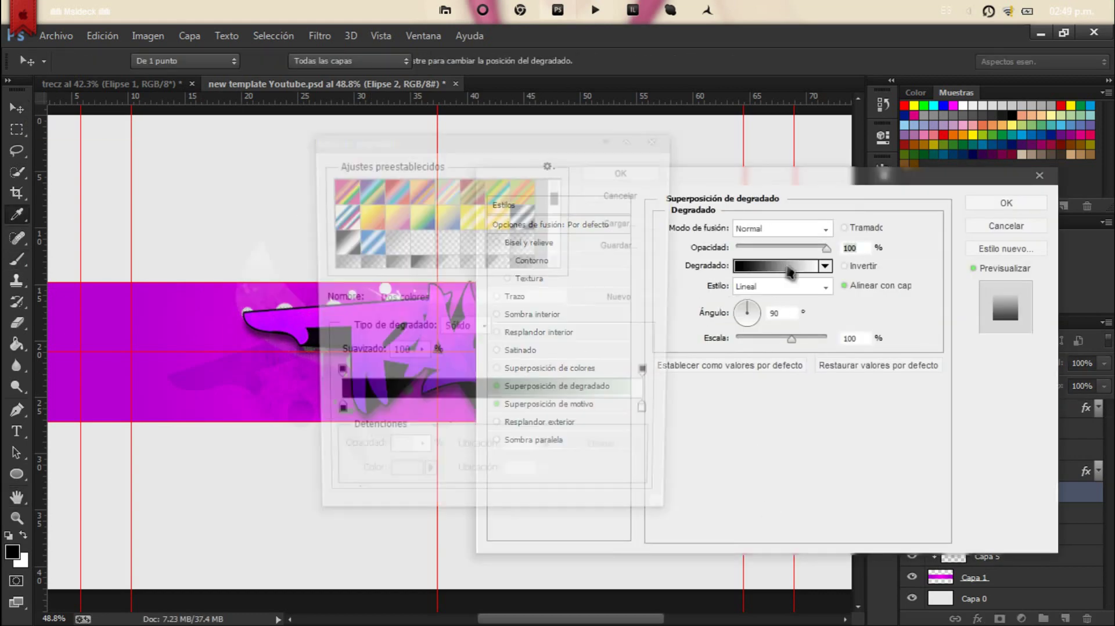
- Choose a blend mode for the dots' gradient overlay and apply their layer style
click(781, 228)
click(765, 137)
key(Down)
key(Down)
key(Down)
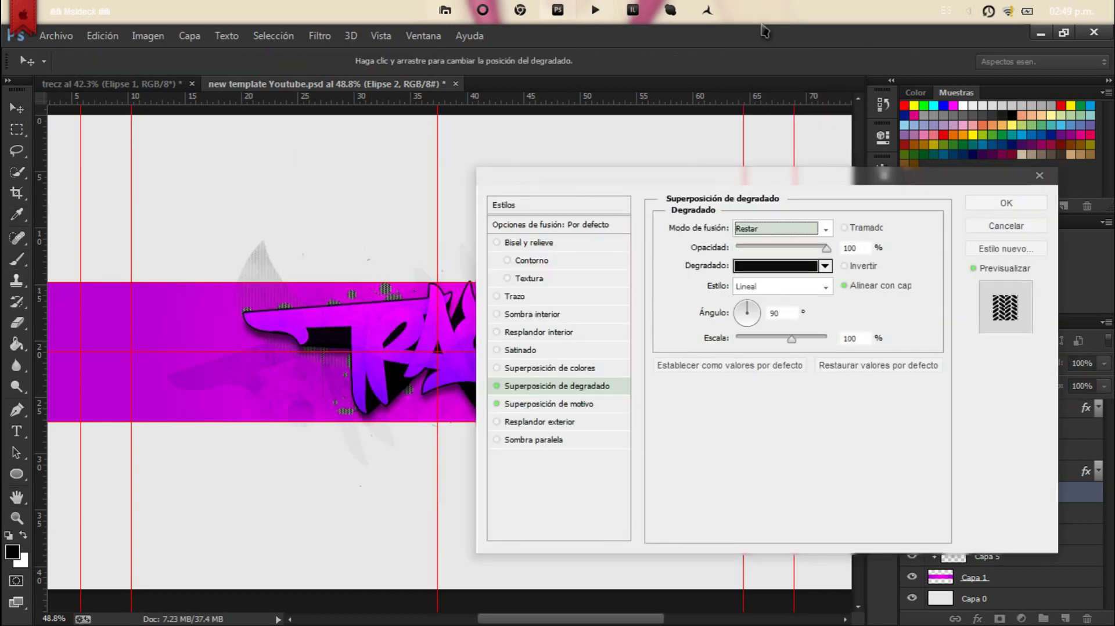
key(Up)
key(Up)
key(Up)
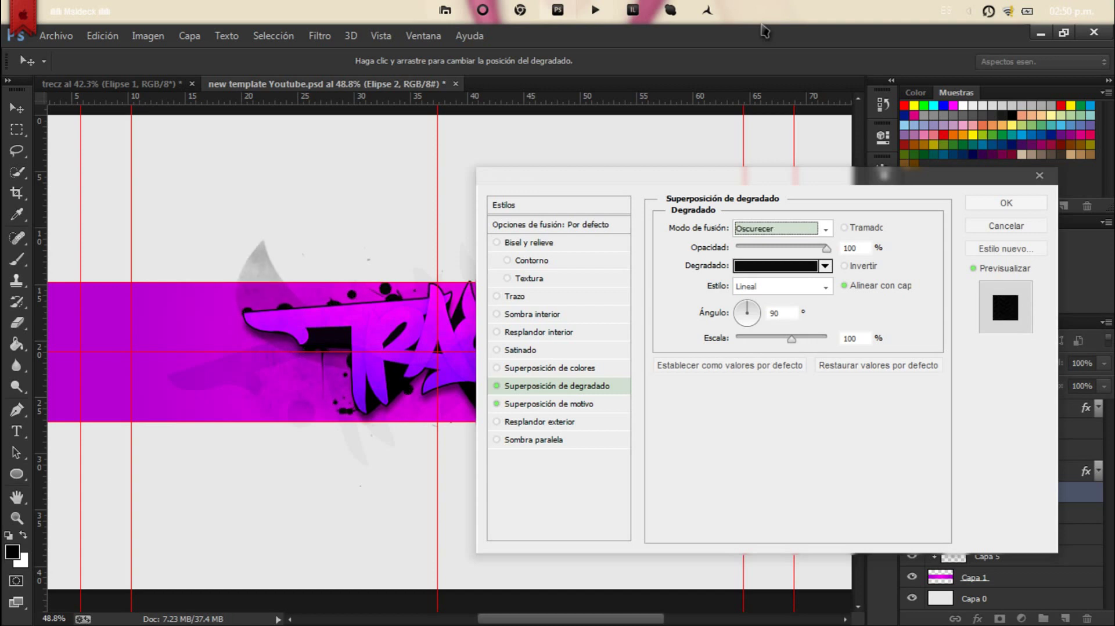
key(Return)
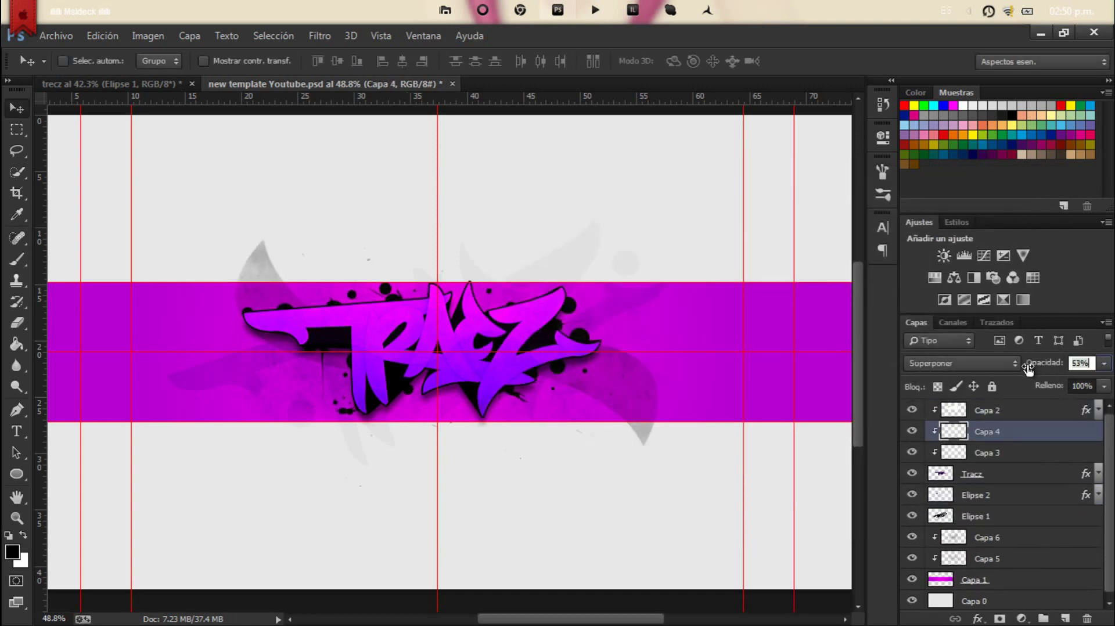
key(ctrl+shift+alt+n)
scroll(306, 447, down, 2)
- Fill thin white strips along the band's top and bottom edges, merged at reduced opacity
key(m)
drag(100, 301, 605, 309)
key(x)
key(g)
click(755, 304)
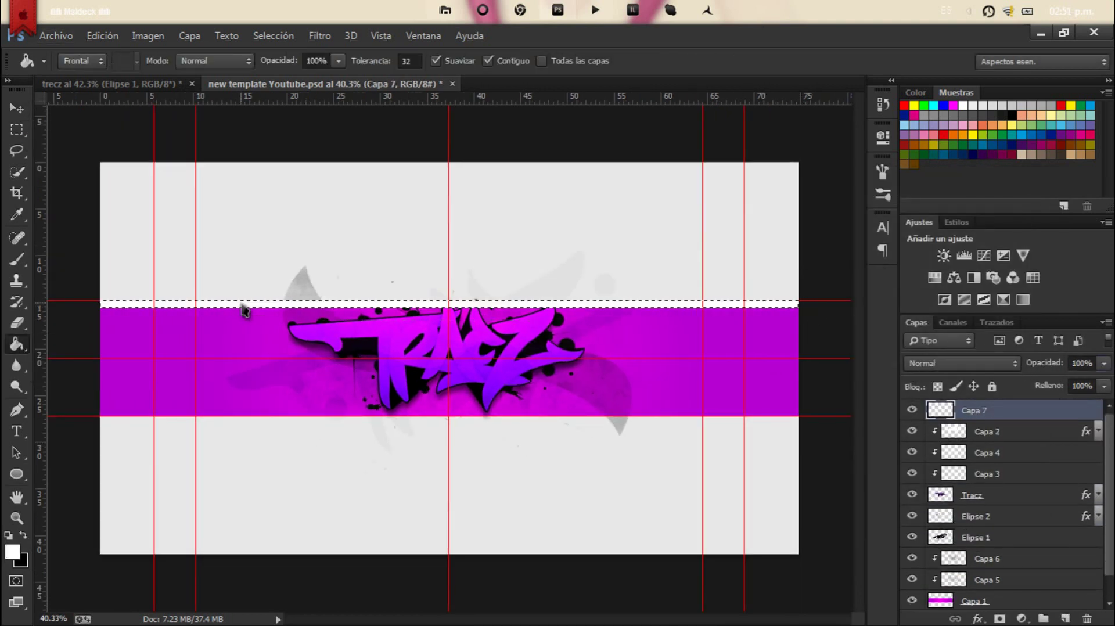
key(v)
key(2)
key(5)
key(ctrl+d)
drag(294, 310, 301, 418)
key(ctrl+e)
key(8)
key(8)
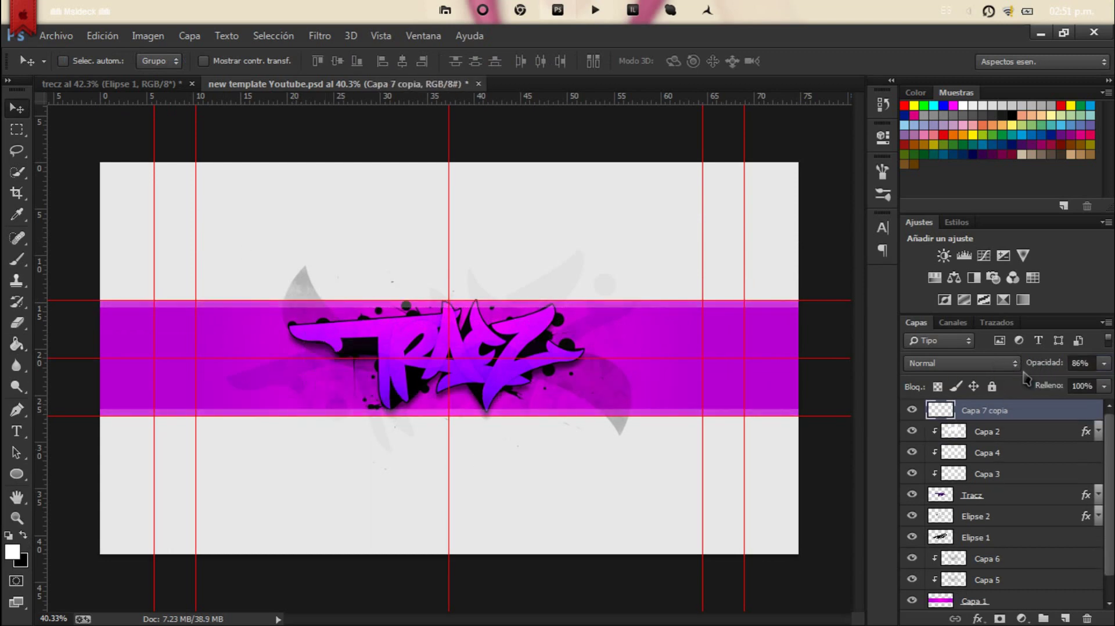
- Add Photo Filter and Hue/Saturation adjustments shifting the band's colour toward violet
click(1022, 619)
click(929, 448)
click(672, 204)
click(828, 147)
click(1021, 619)
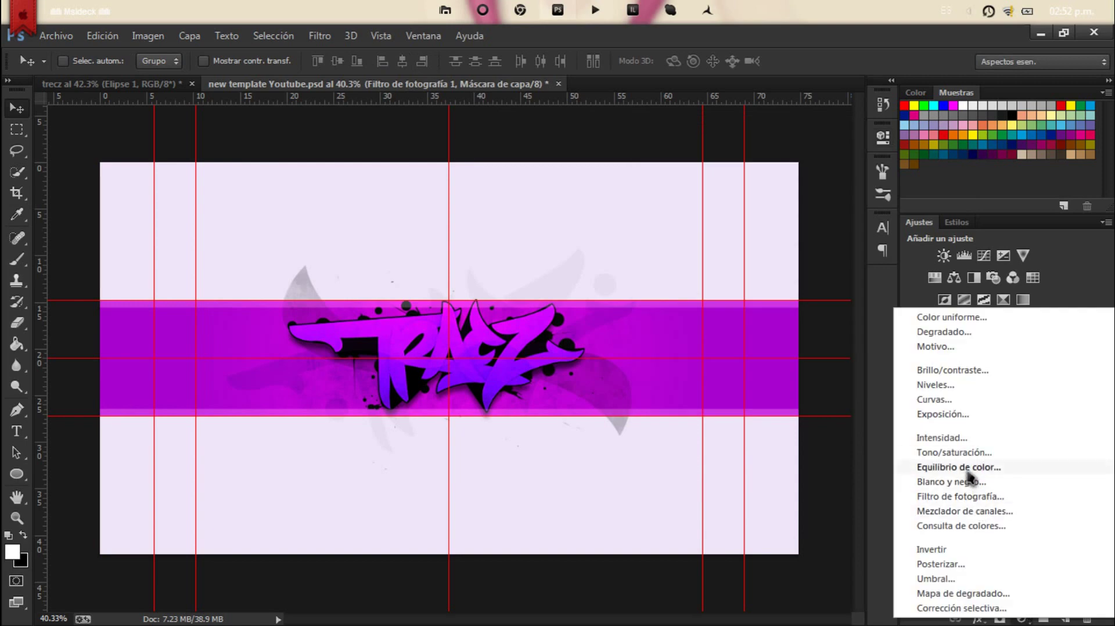
click(928, 379)
drag(747, 239, 738, 239)
- Add a Curves adjustment that slightly darkens the image
click(1022, 619)
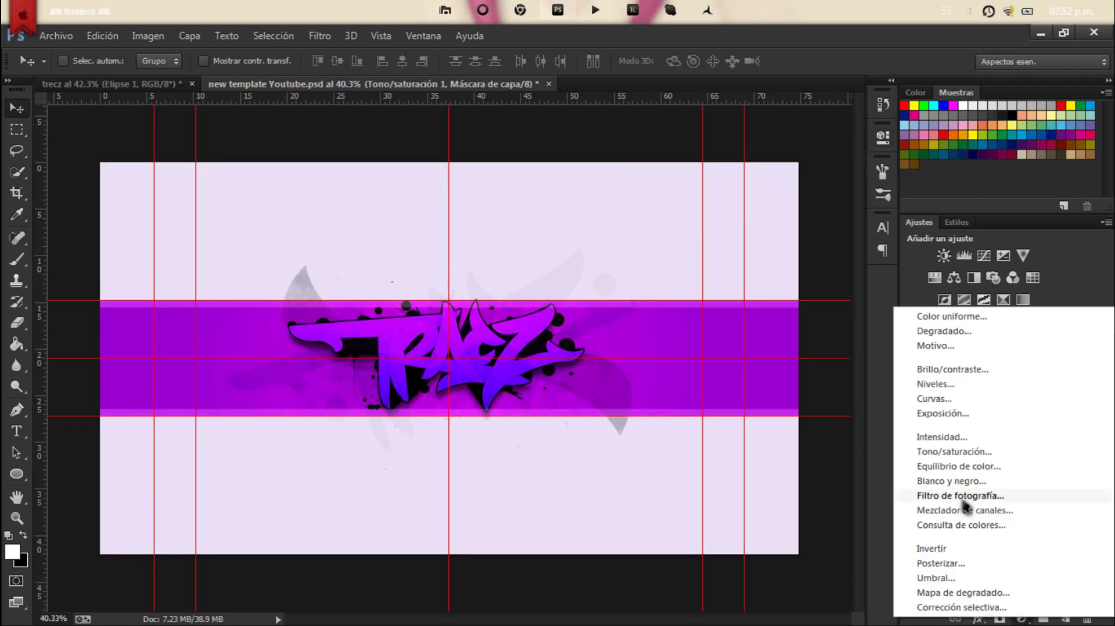
click(943, 427)
mouse_move(714, 338)
mouse_down()
mouse_move(714, 351)
mouse_move(709, 324)
mouse_up()
click(1021, 618)
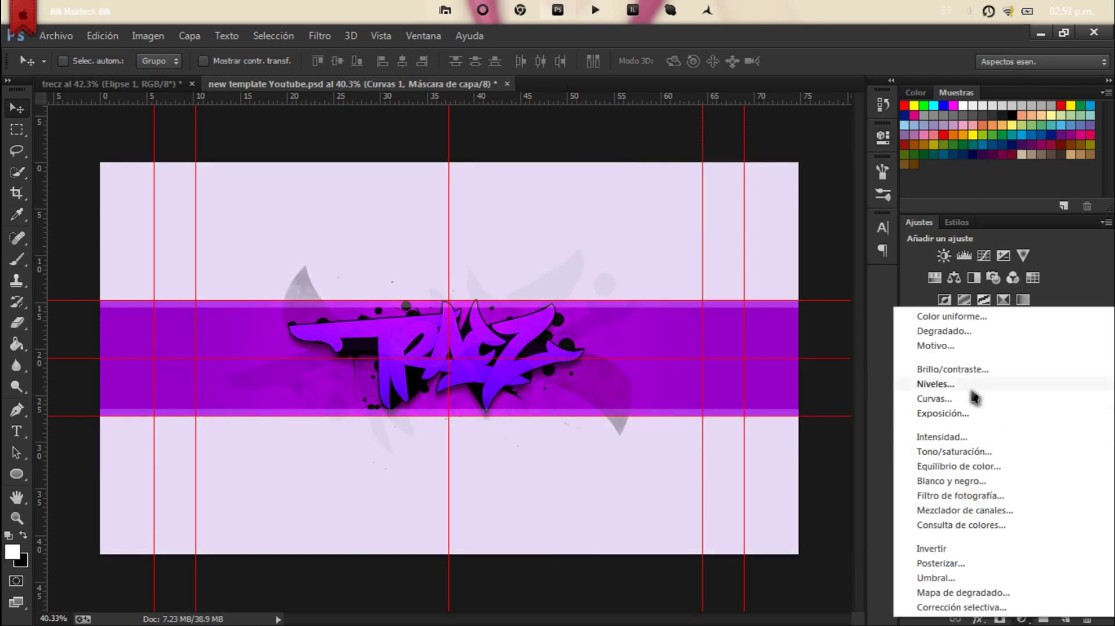
- Add a Gradient Fill layer blended in Soft Light at 17% opacity
click(952, 383)
click(575, 174)
click(527, 232)
key(Return)
text(17)
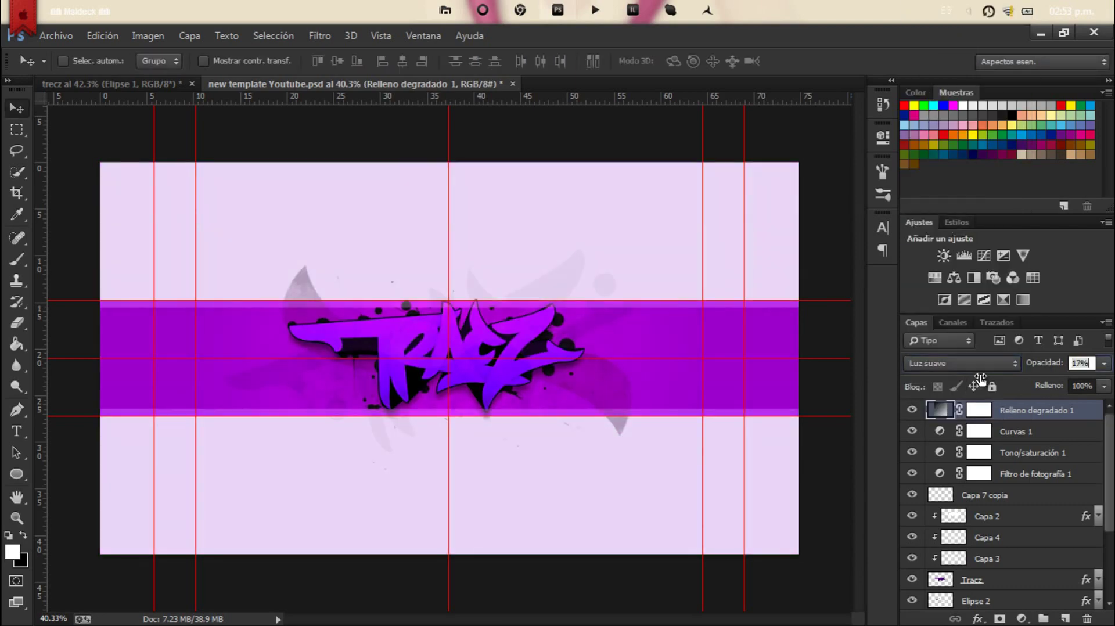